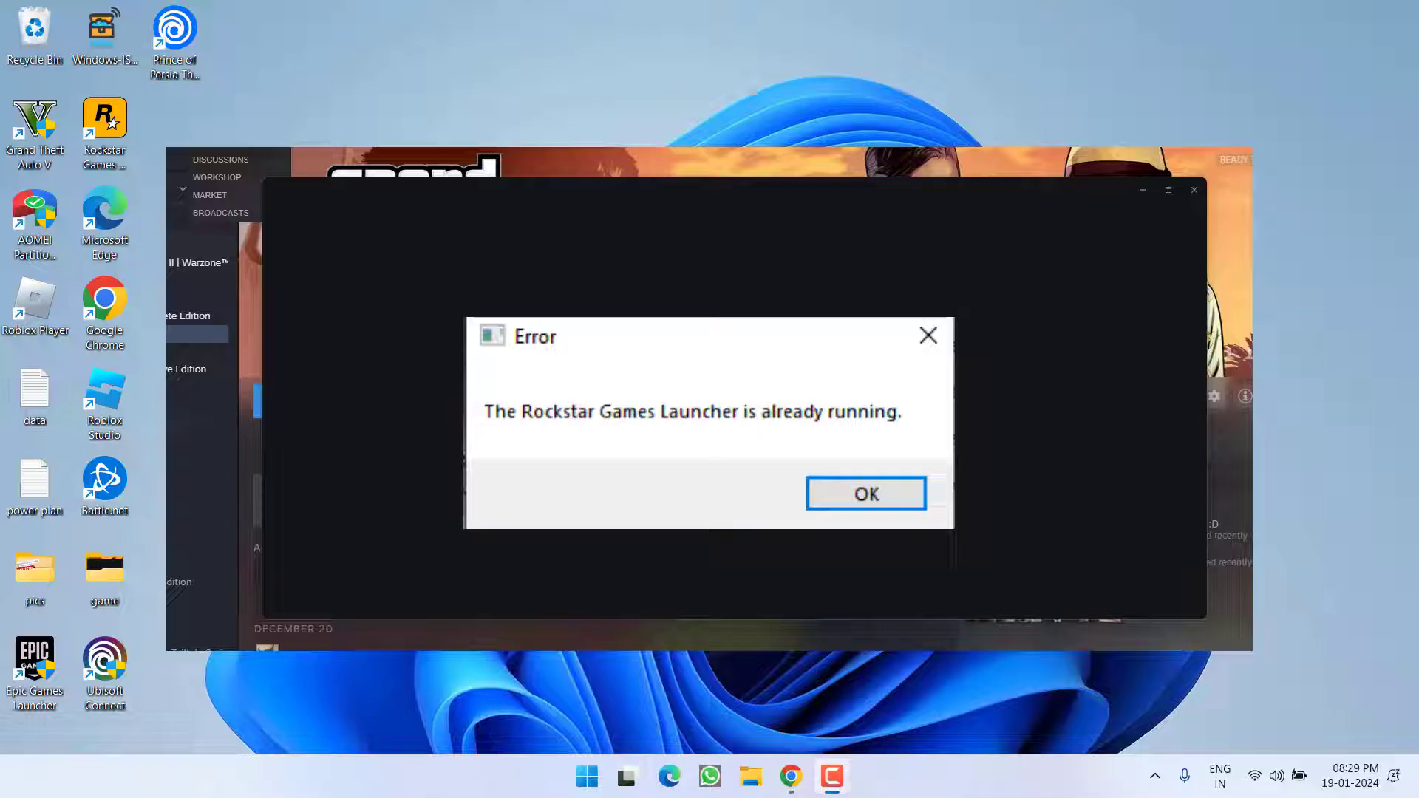
Dismiss the 'Rockstar Games Launcher is already running' error so the launcher closes.
click(866, 494)
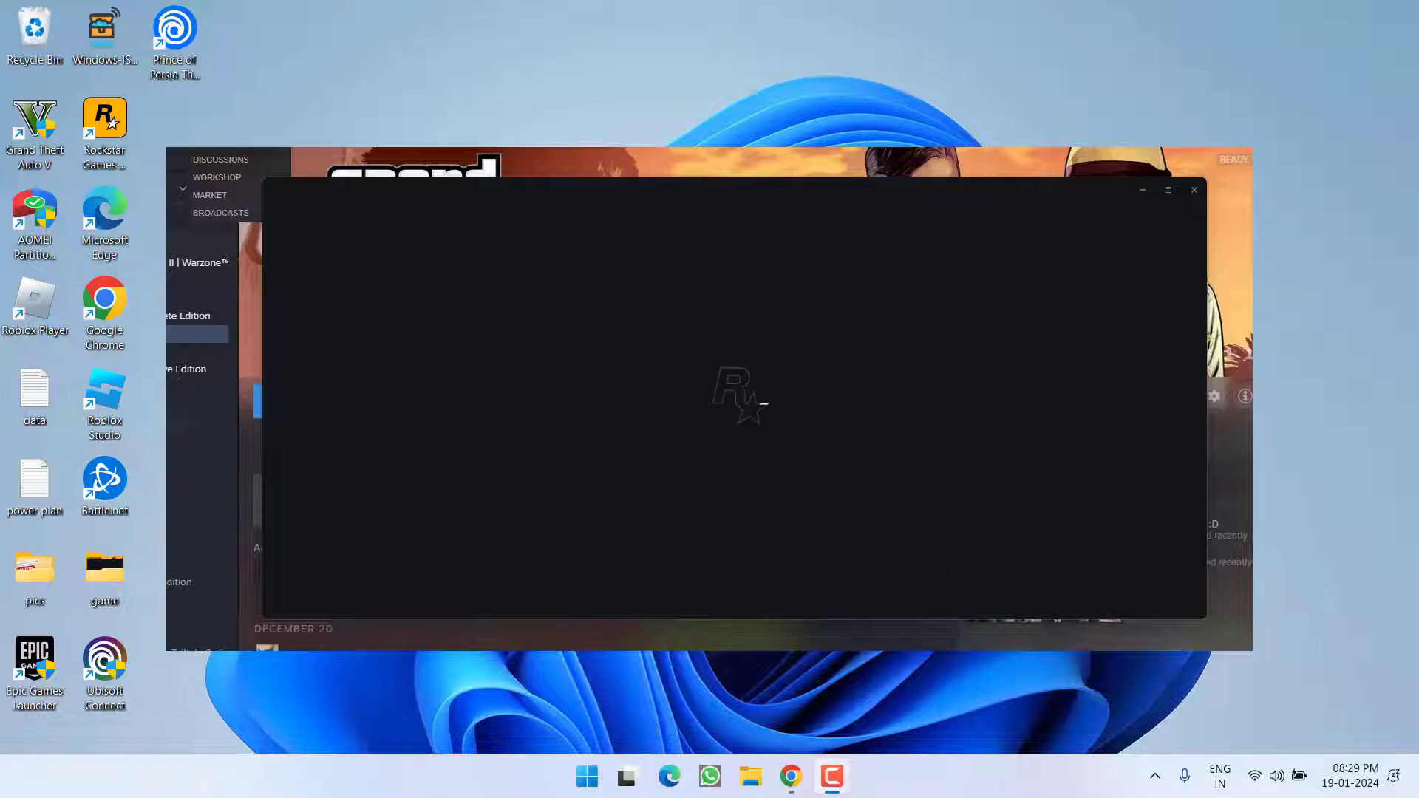
right_click(966, 795)
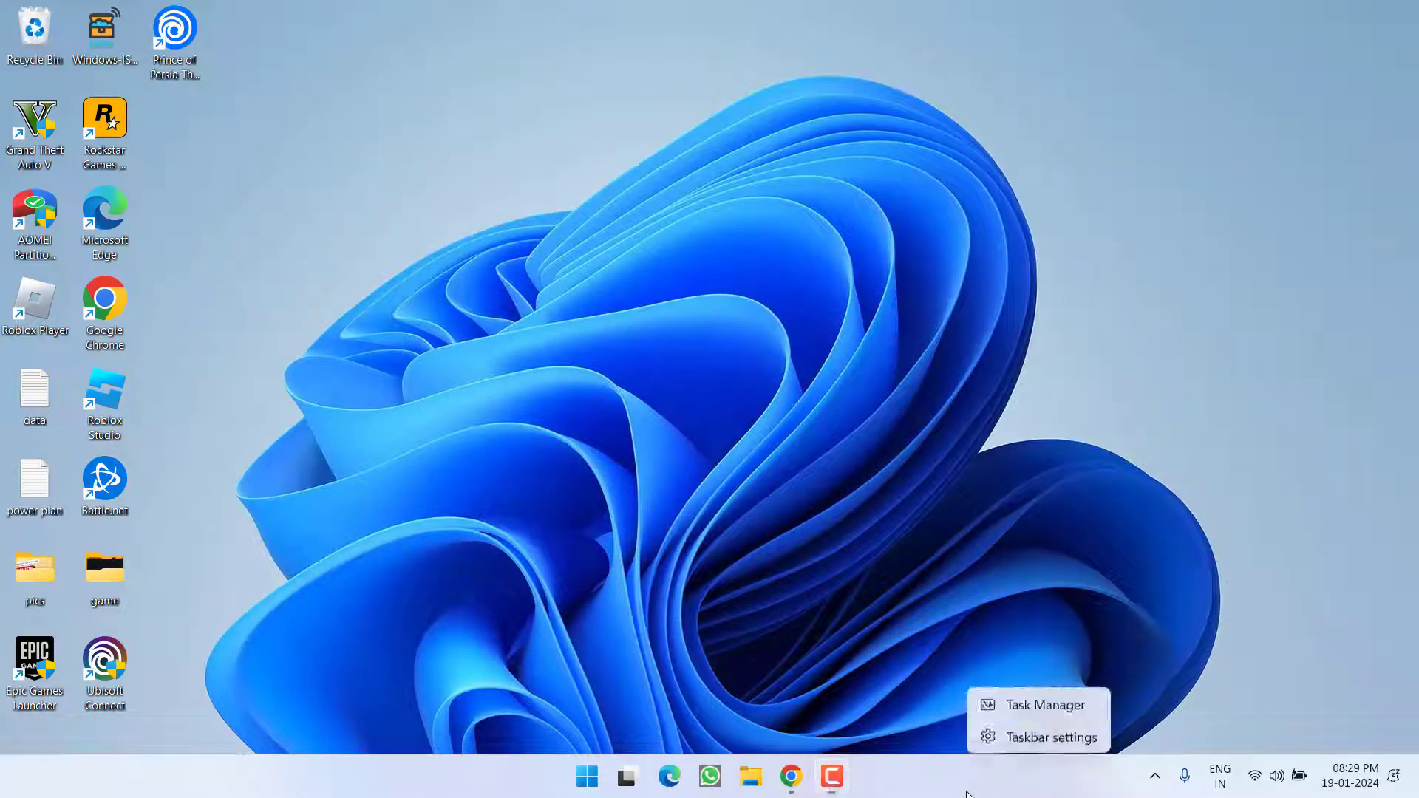
click(1061, 707)
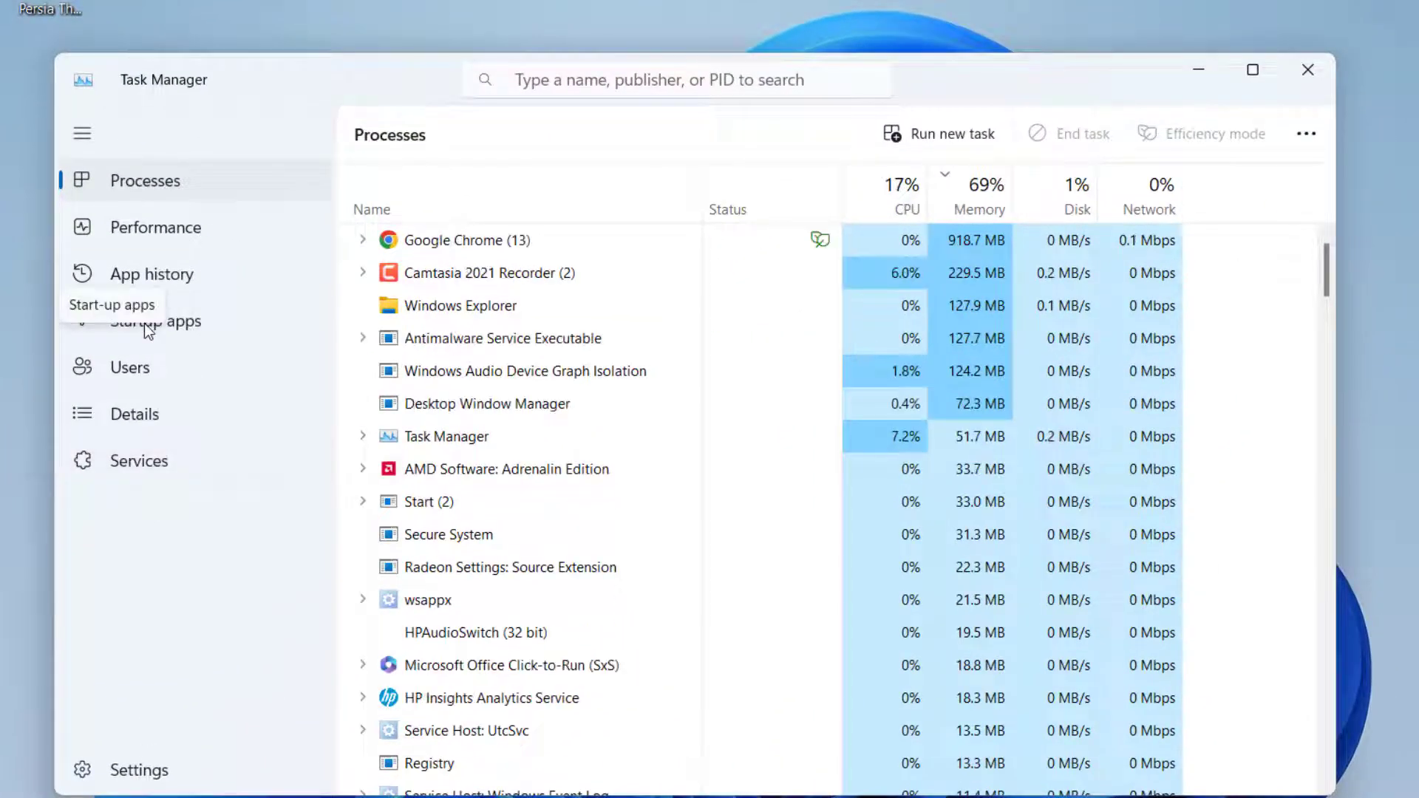
click(179, 330)
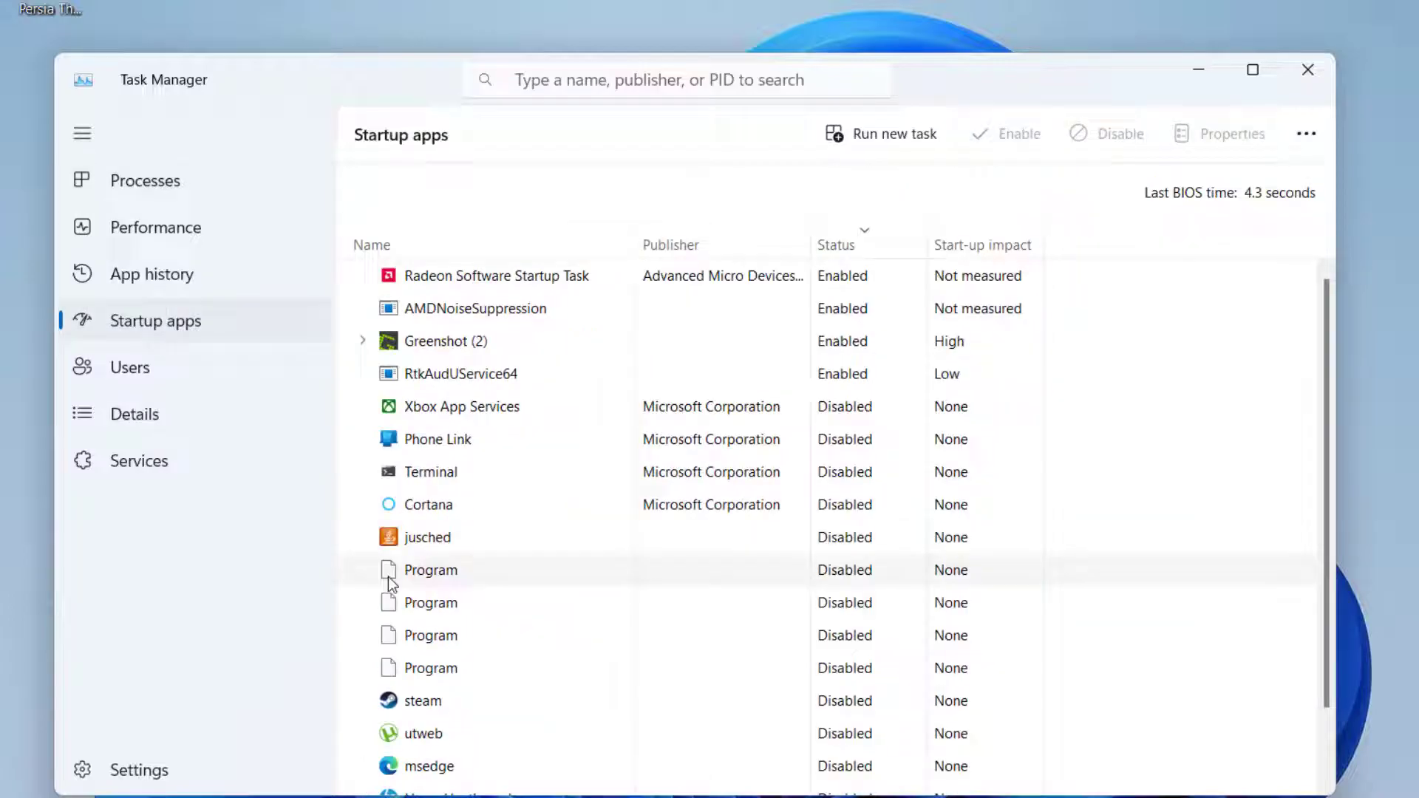
click(454, 373)
click(494, 437)
scroll(494, 437, down, 1)
scroll(493, 441, up, 1)
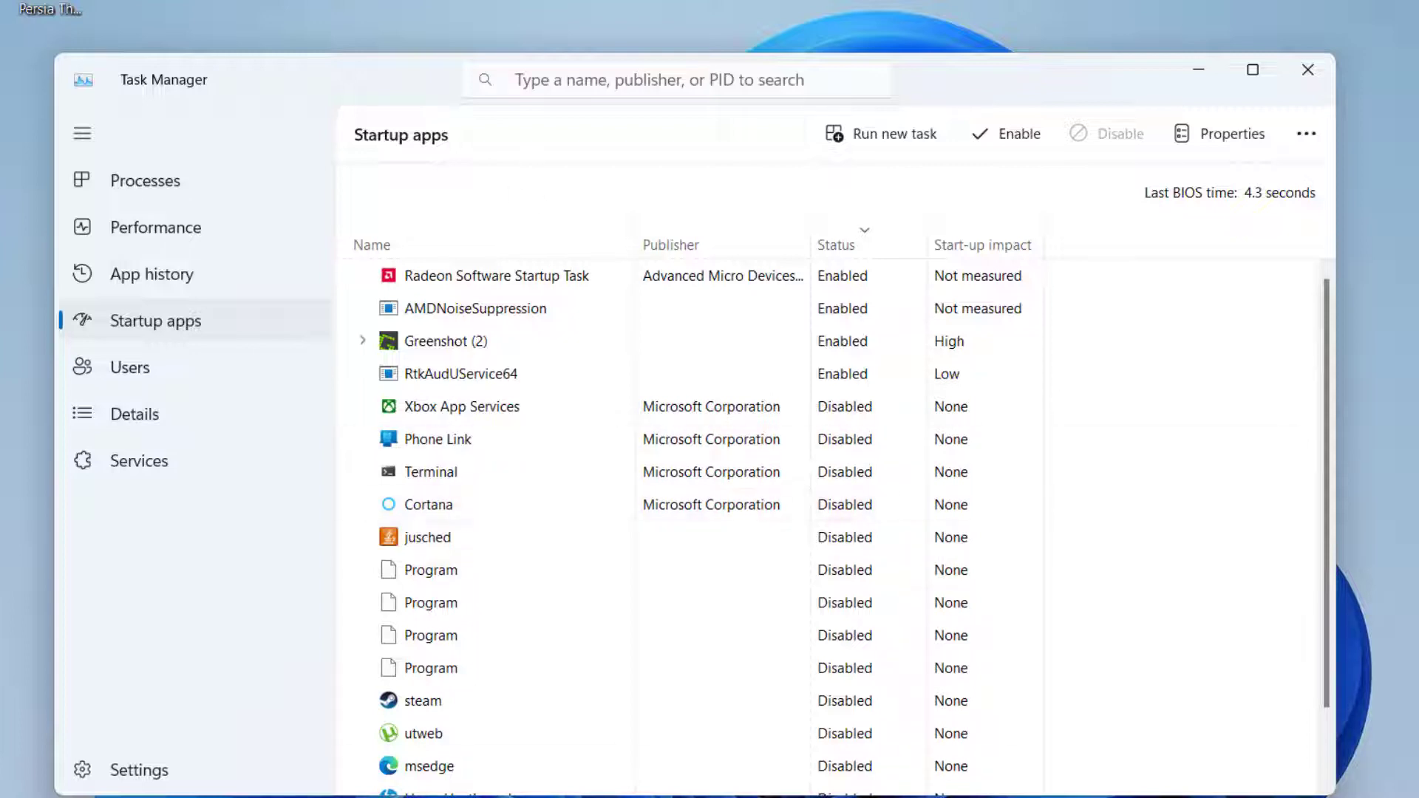
key(Up)
key(Up)
key(Up)
key(Up)
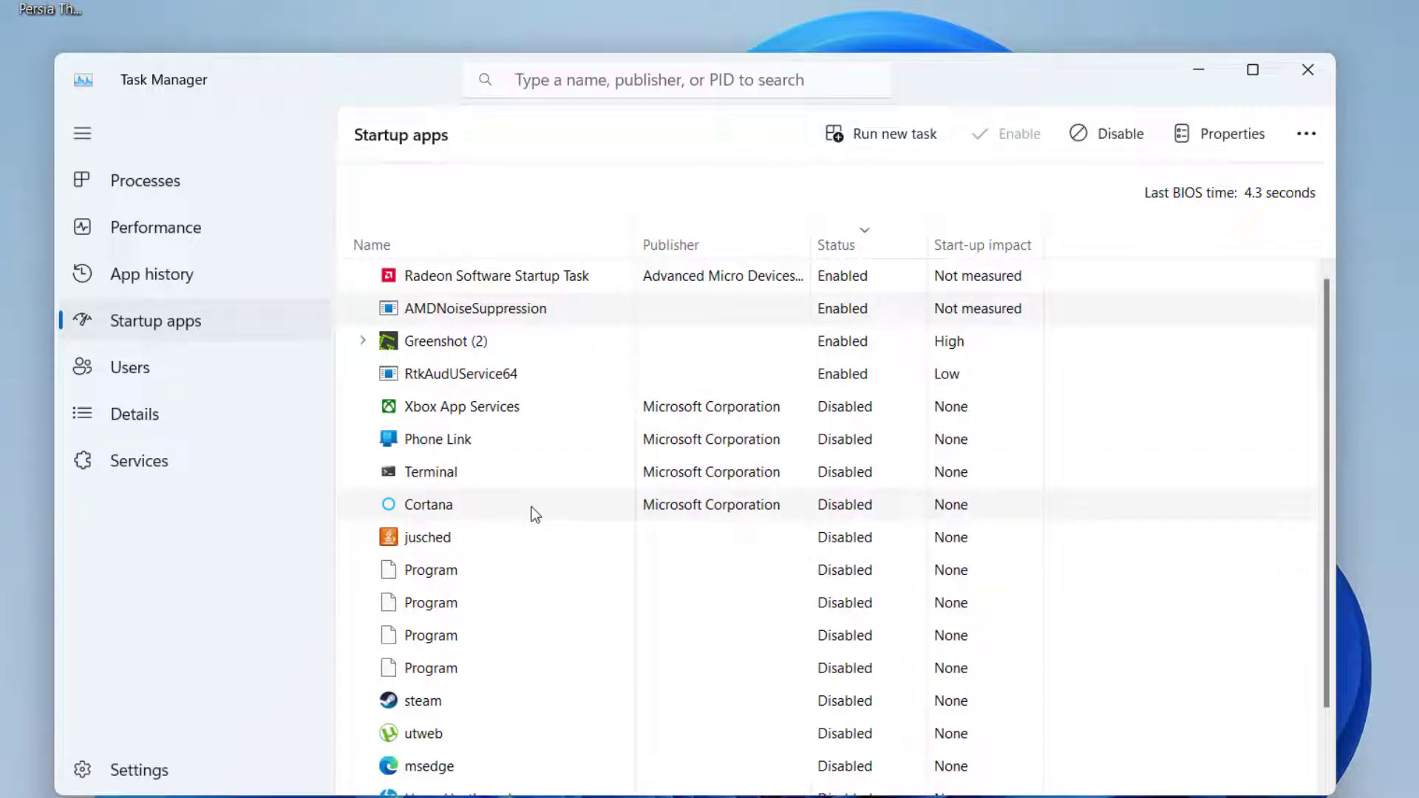
right_click(455, 473)
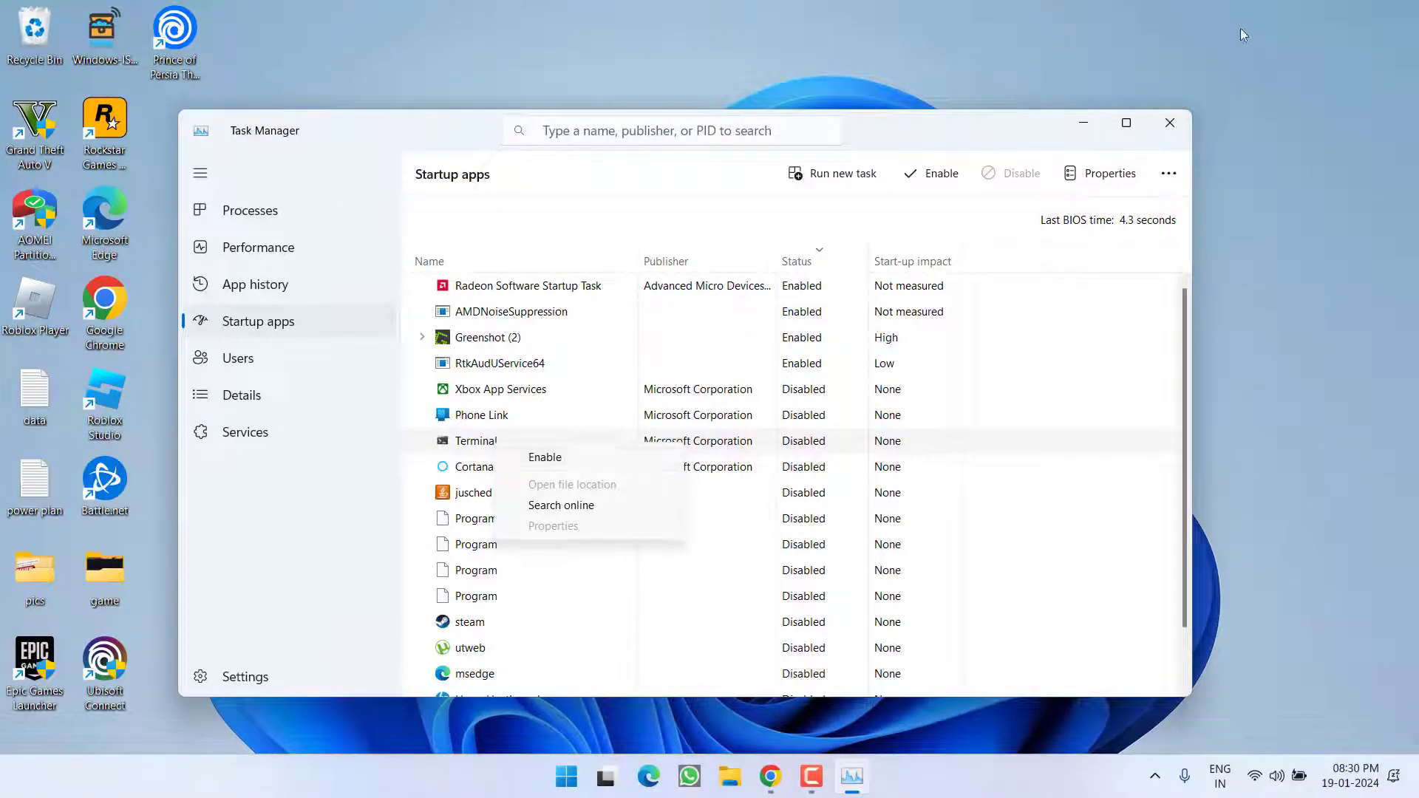
click(1170, 123)
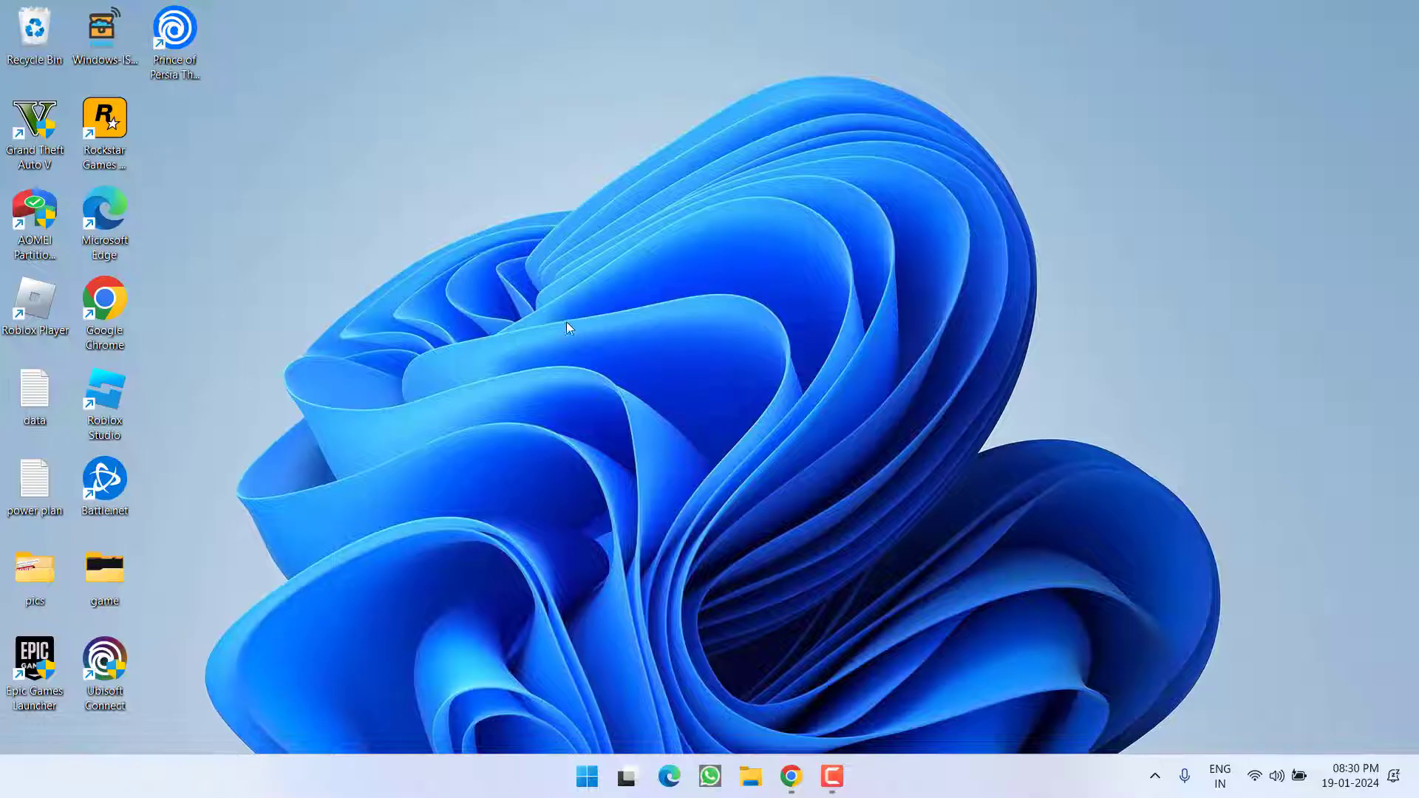
Enable 'Run this program as an administrator' on the Grand Theft Auto V shortcut and save.
right_click(41, 139)
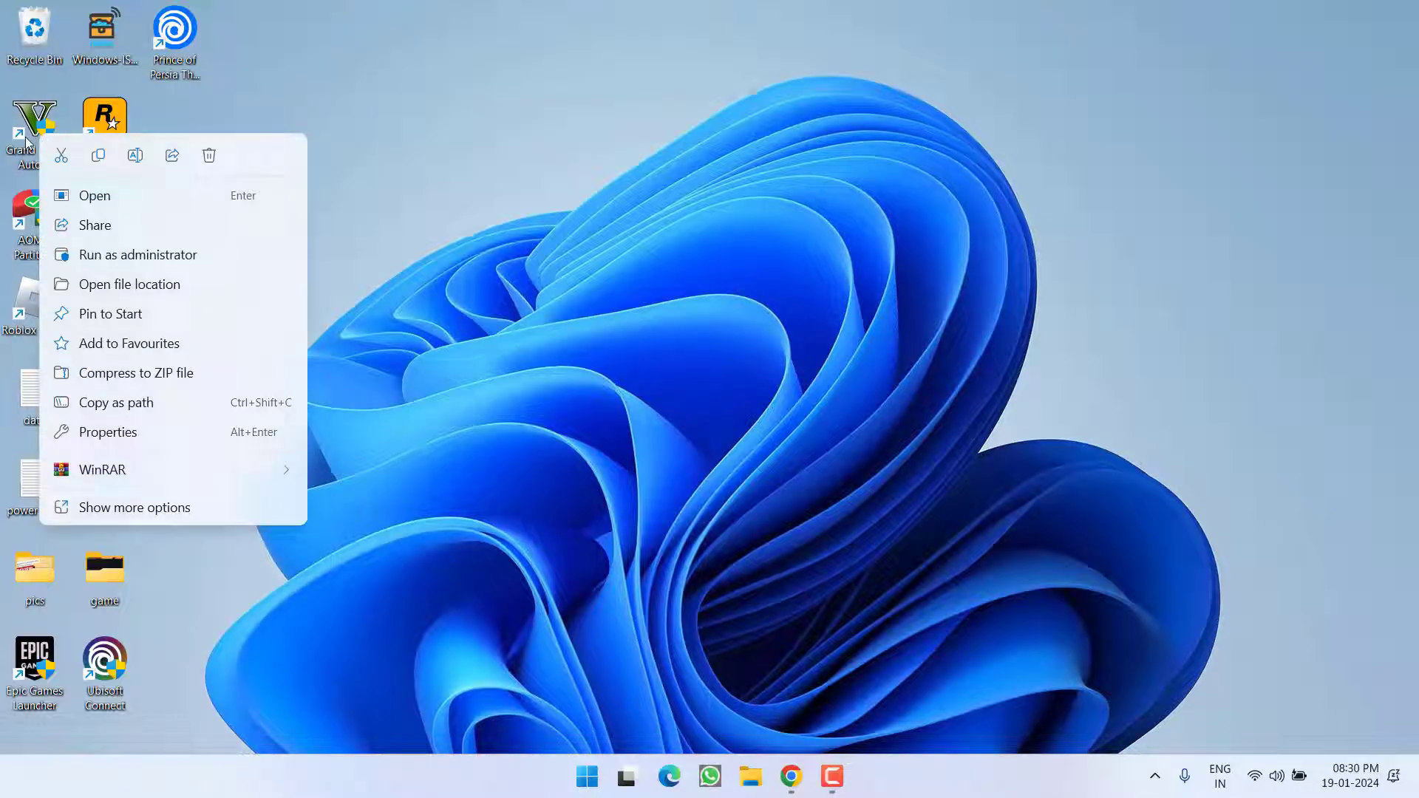
click(108, 432)
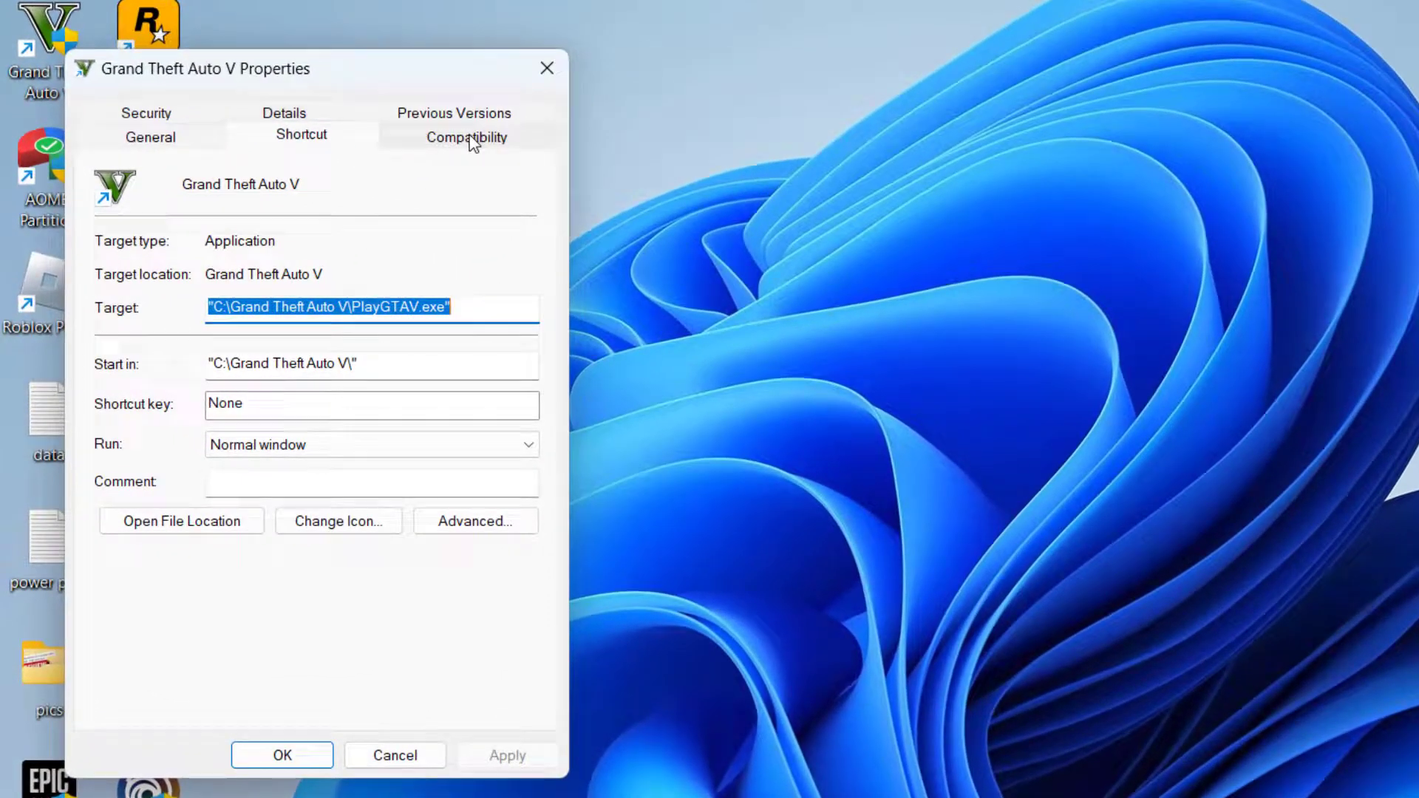
click(470, 139)
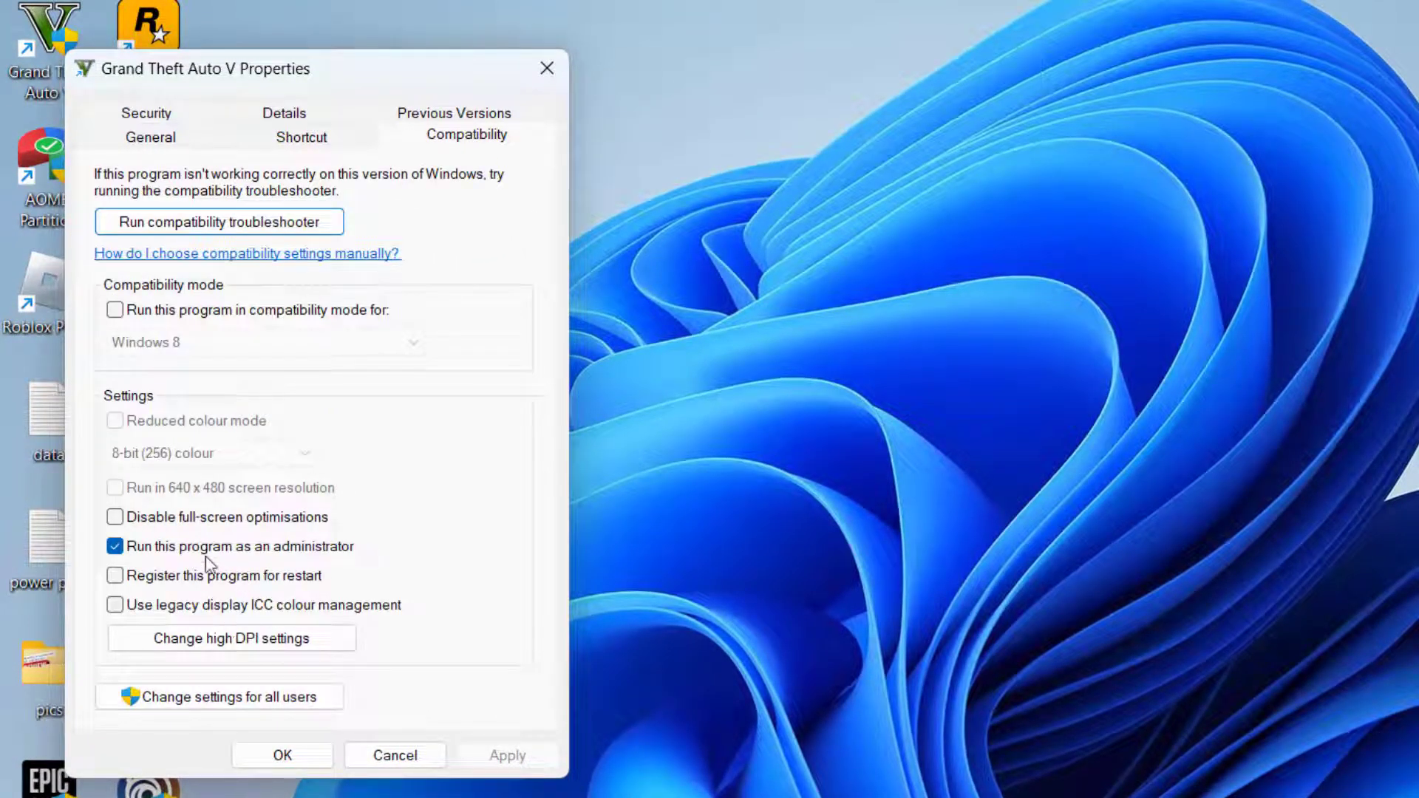
click(117, 547)
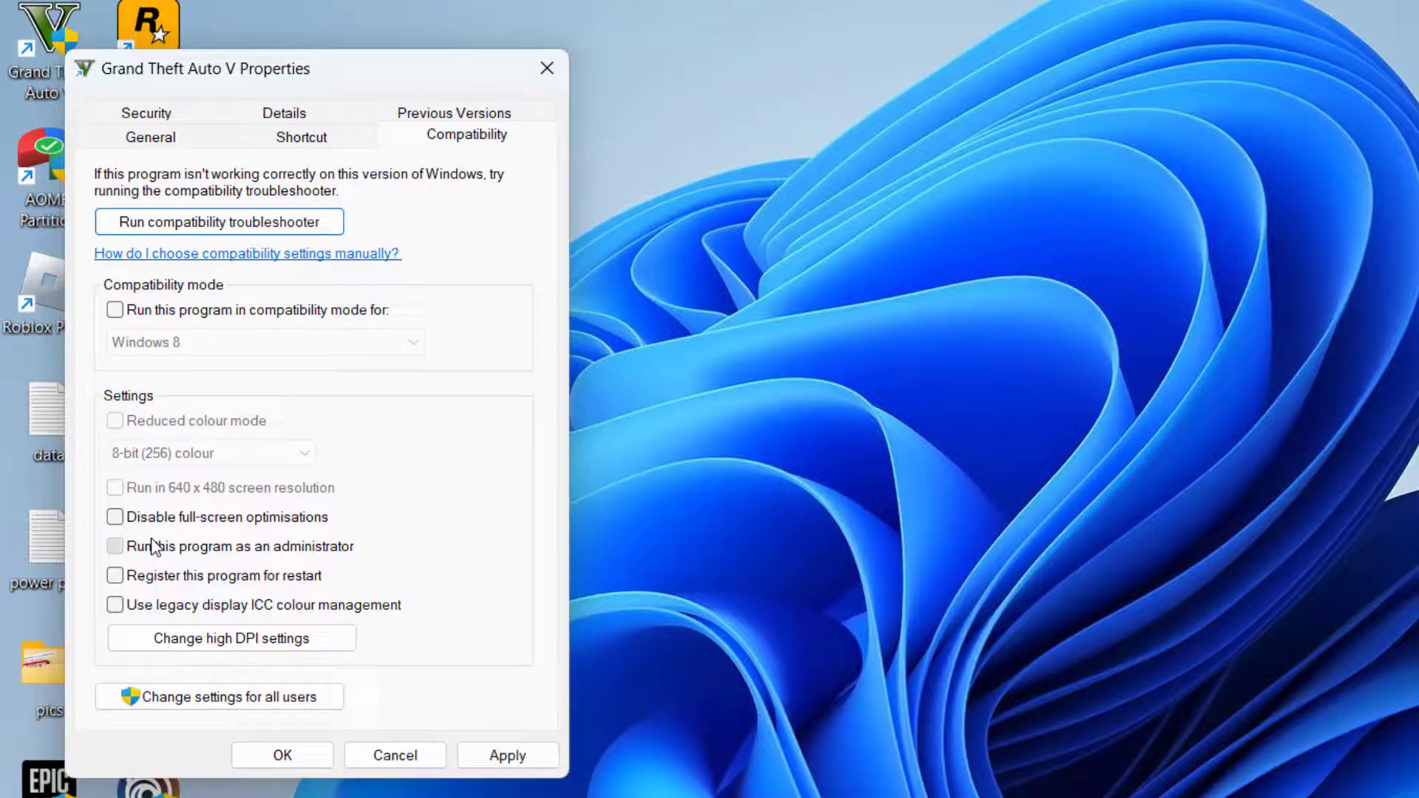
click(116, 547)
click(484, 753)
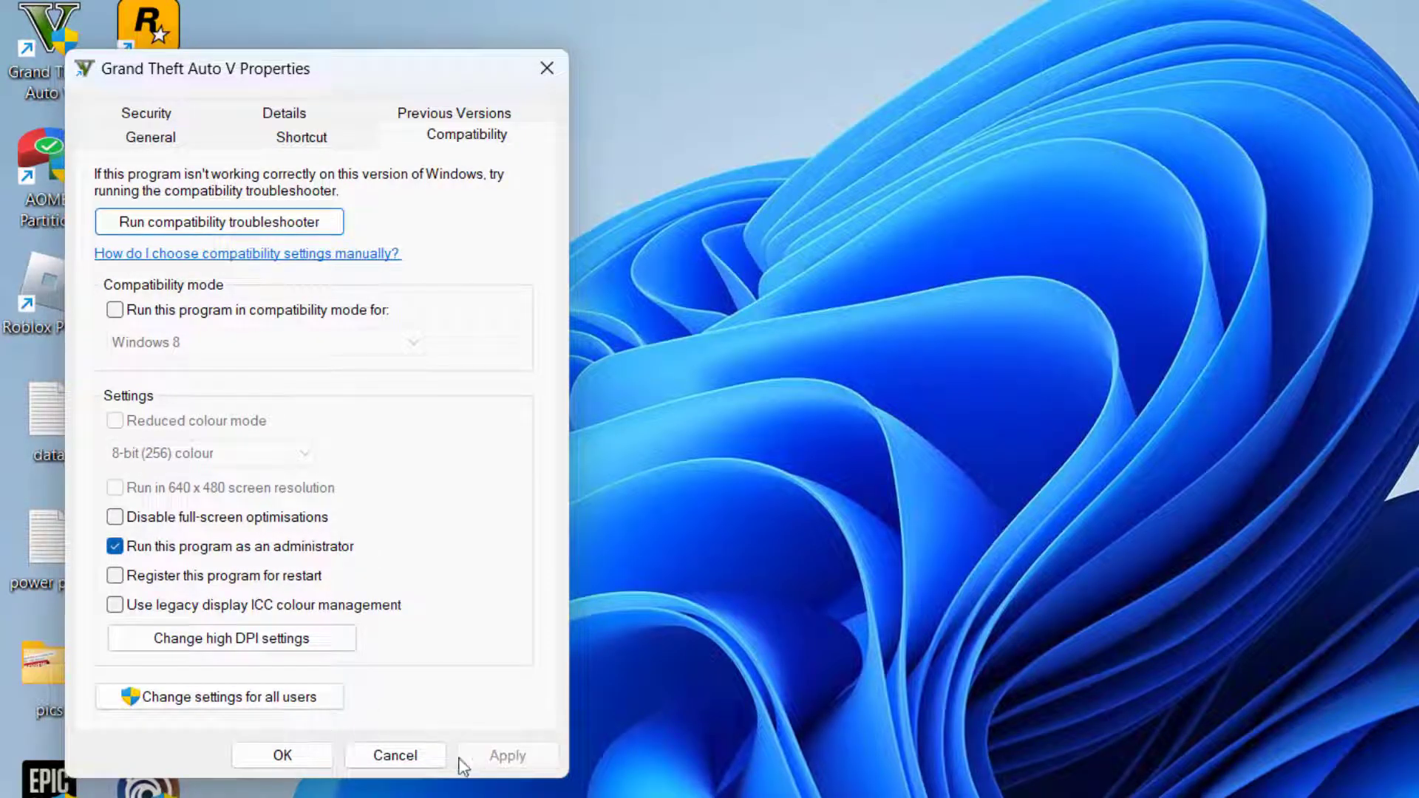
click(280, 754)
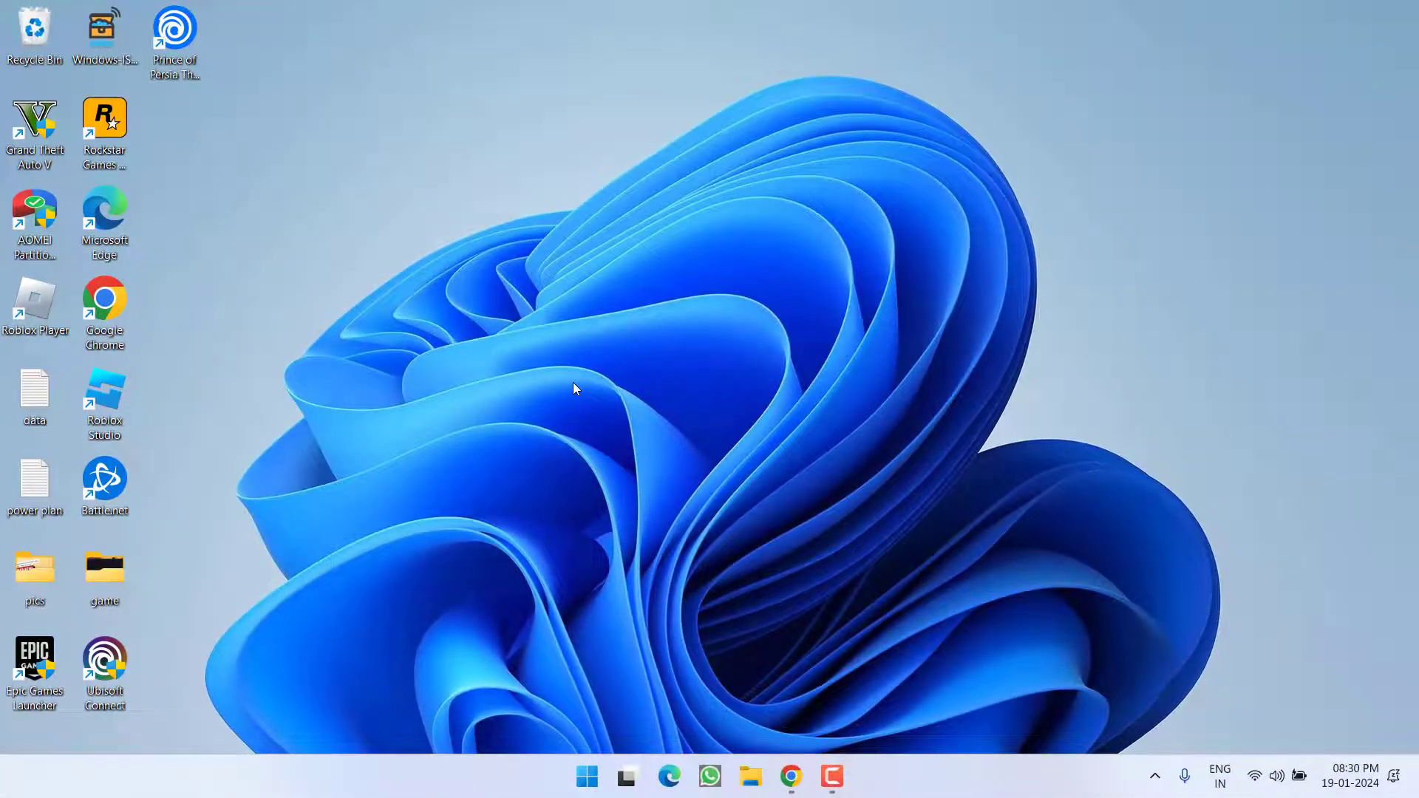
key(super+e)
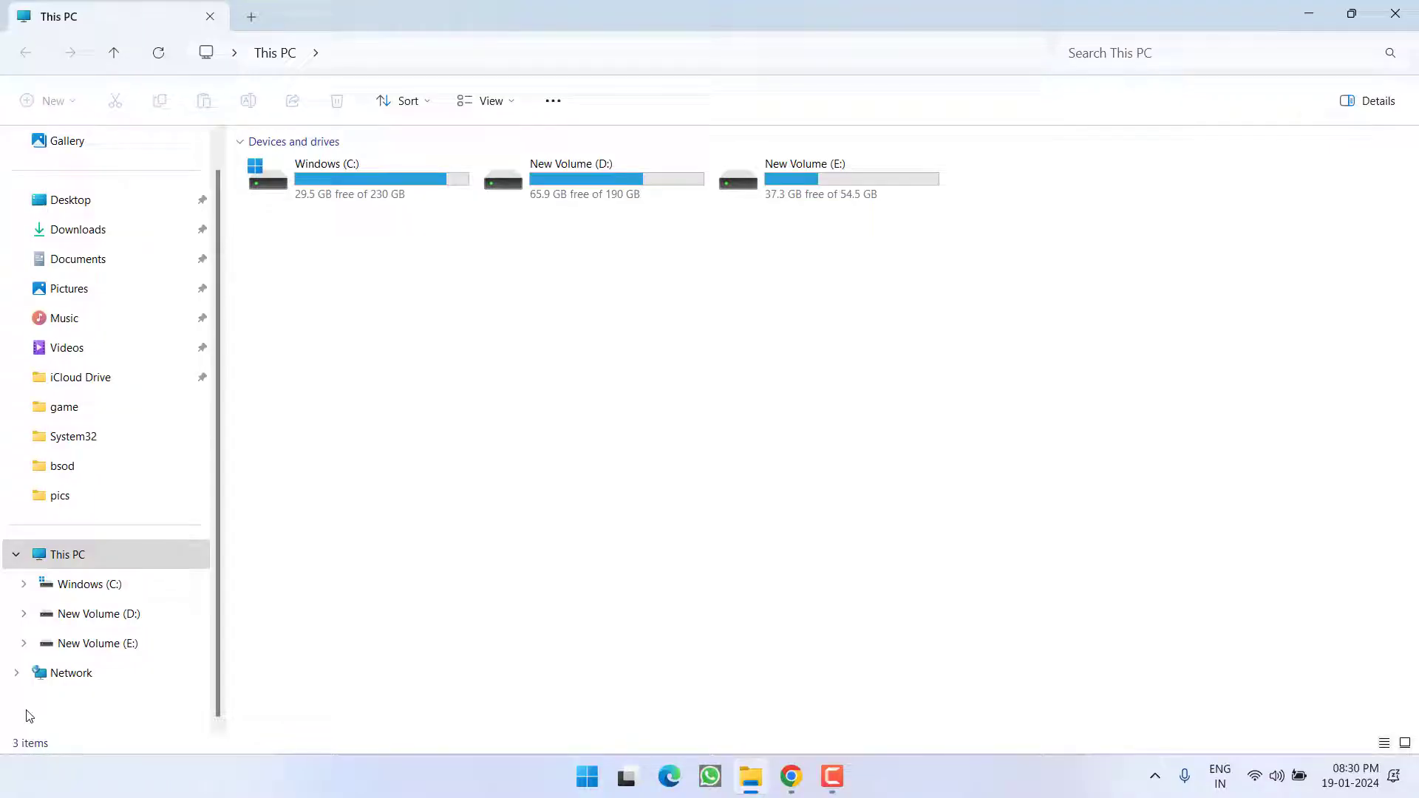
click(109, 394)
click(110, 389)
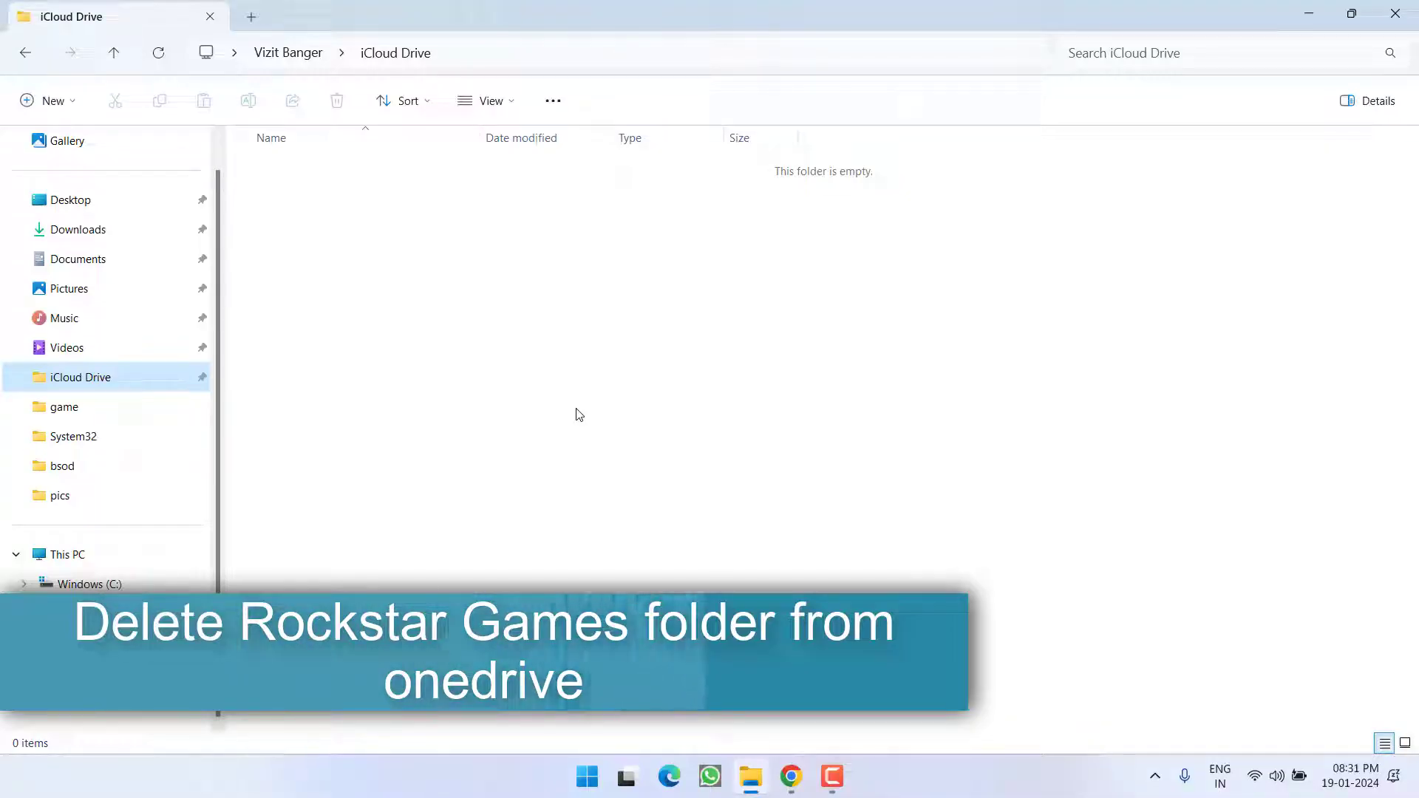
click(1395, 13)
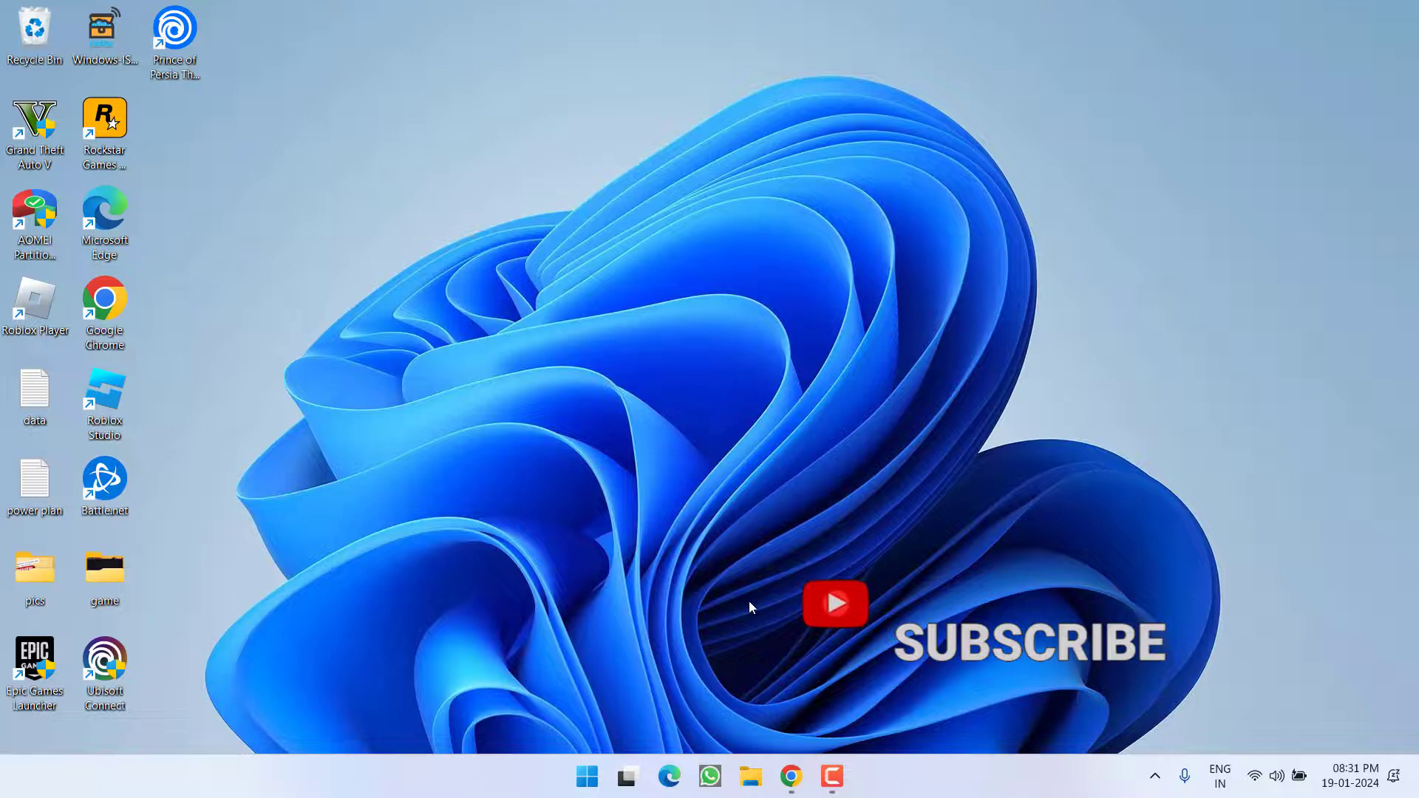
click(791, 777)
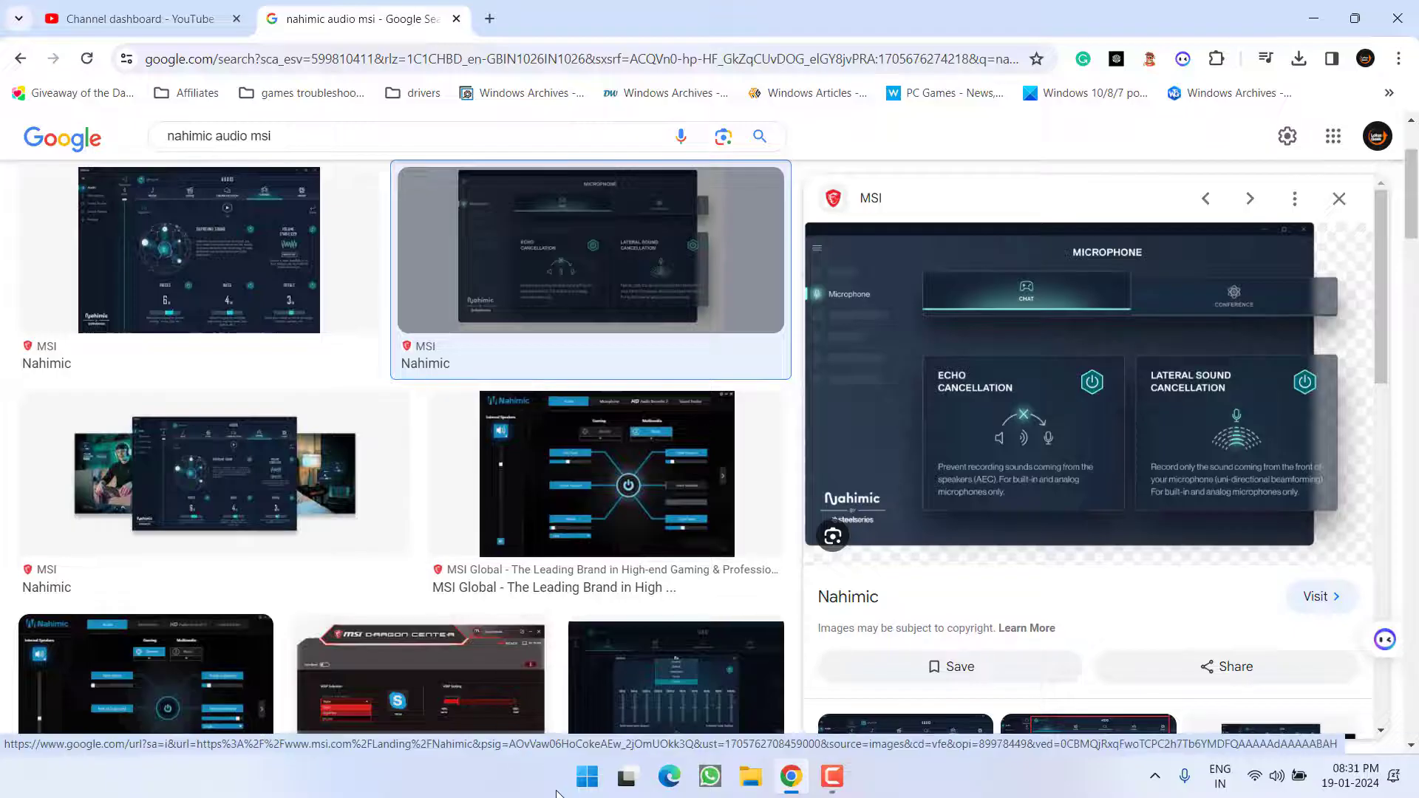
right_click(587, 776)
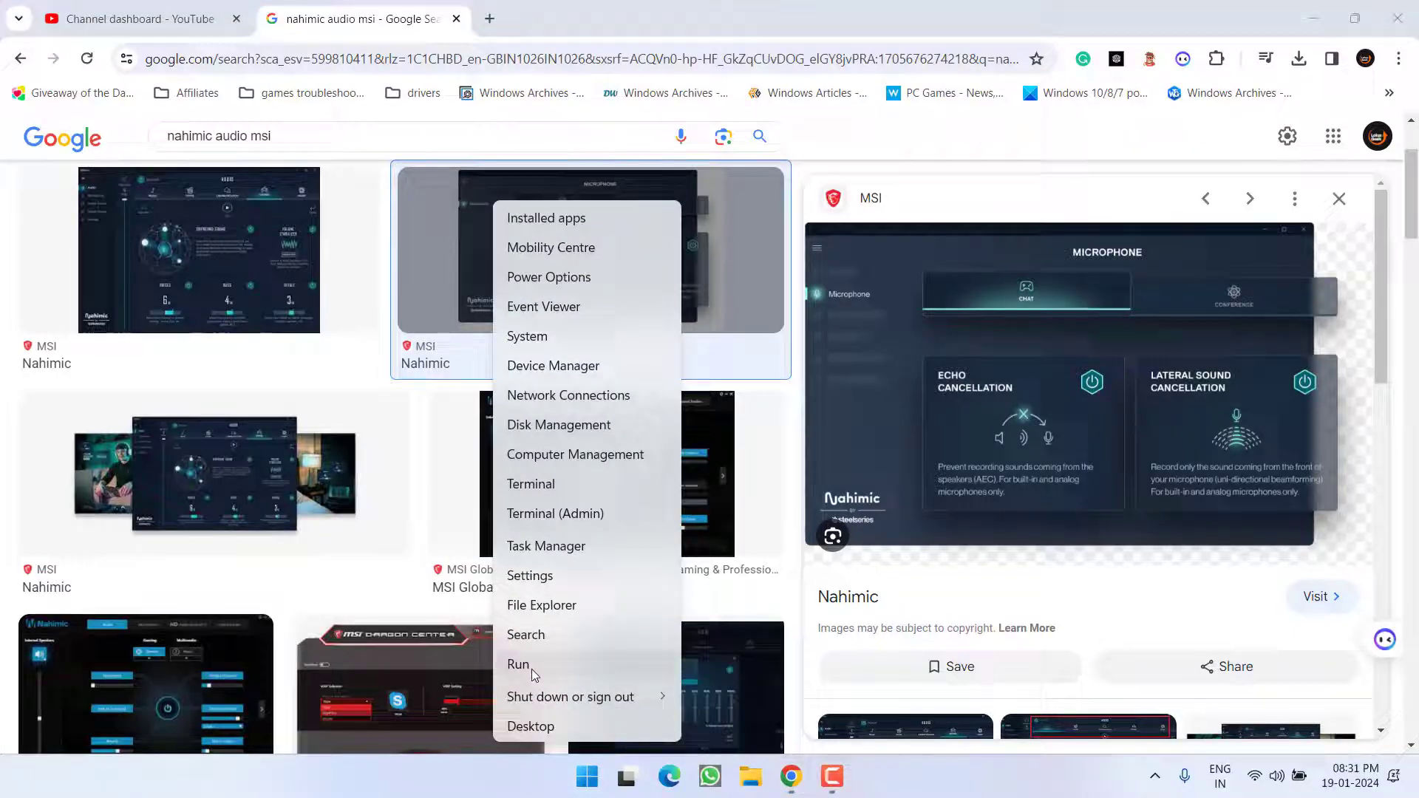
click(531, 665)
text(ser)
key(Down)
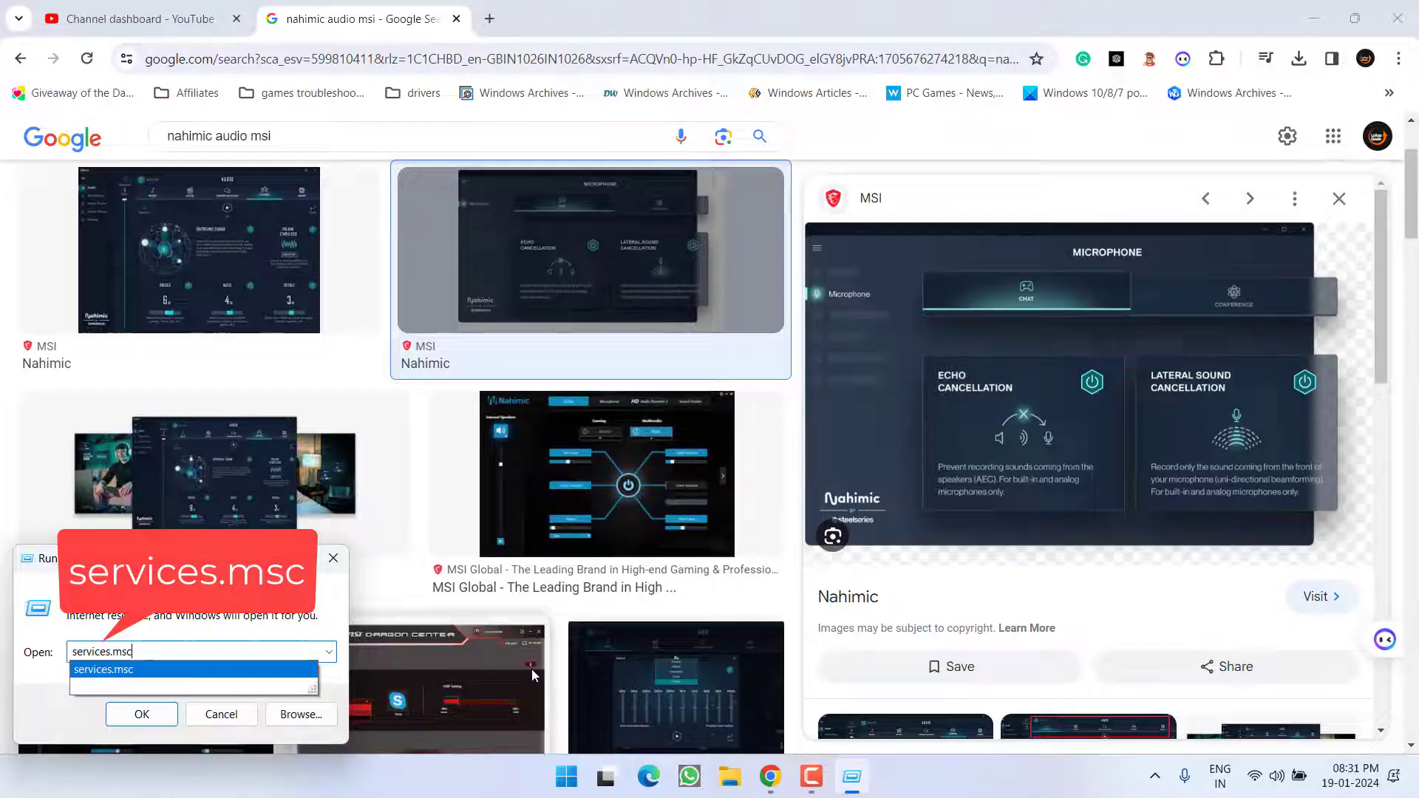
key(Return)
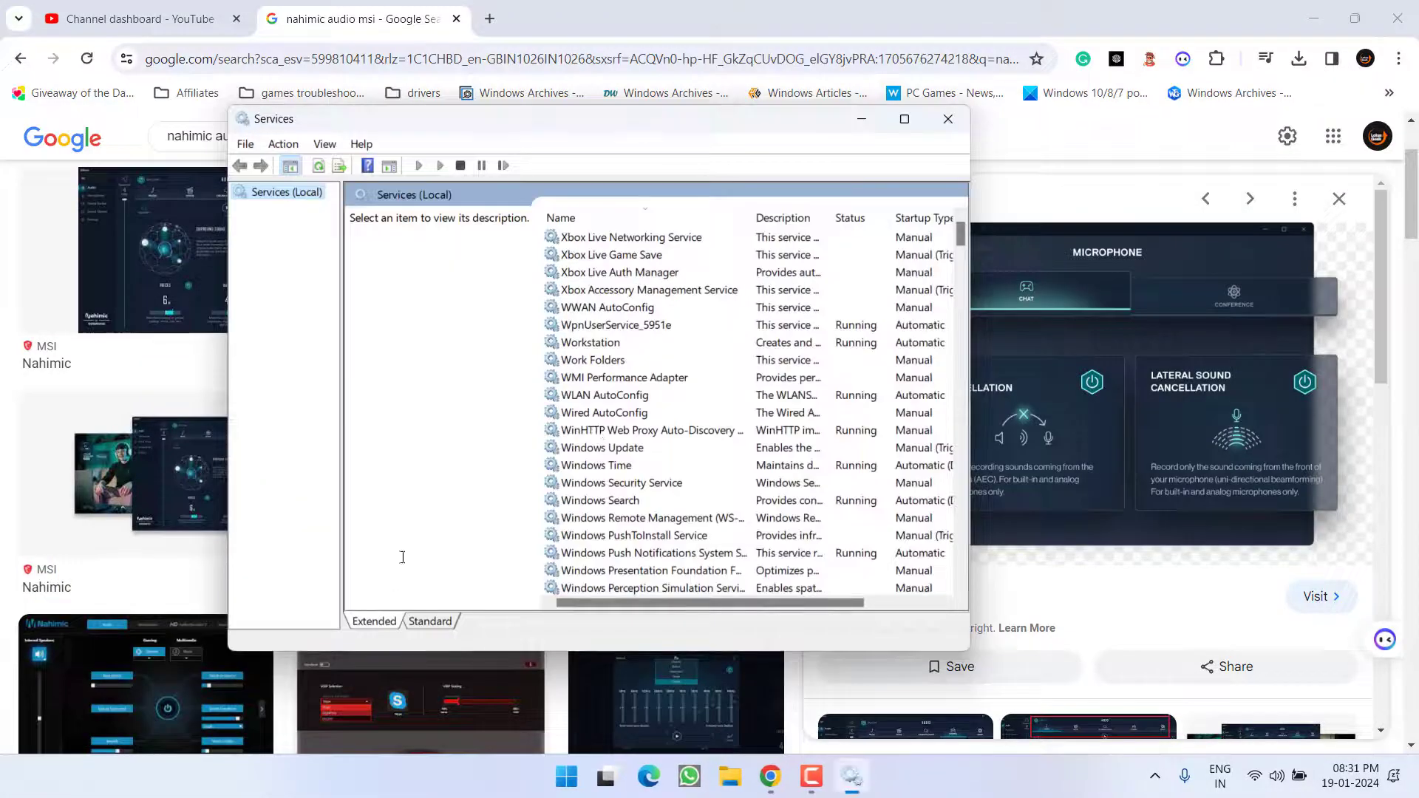
click(599, 412)
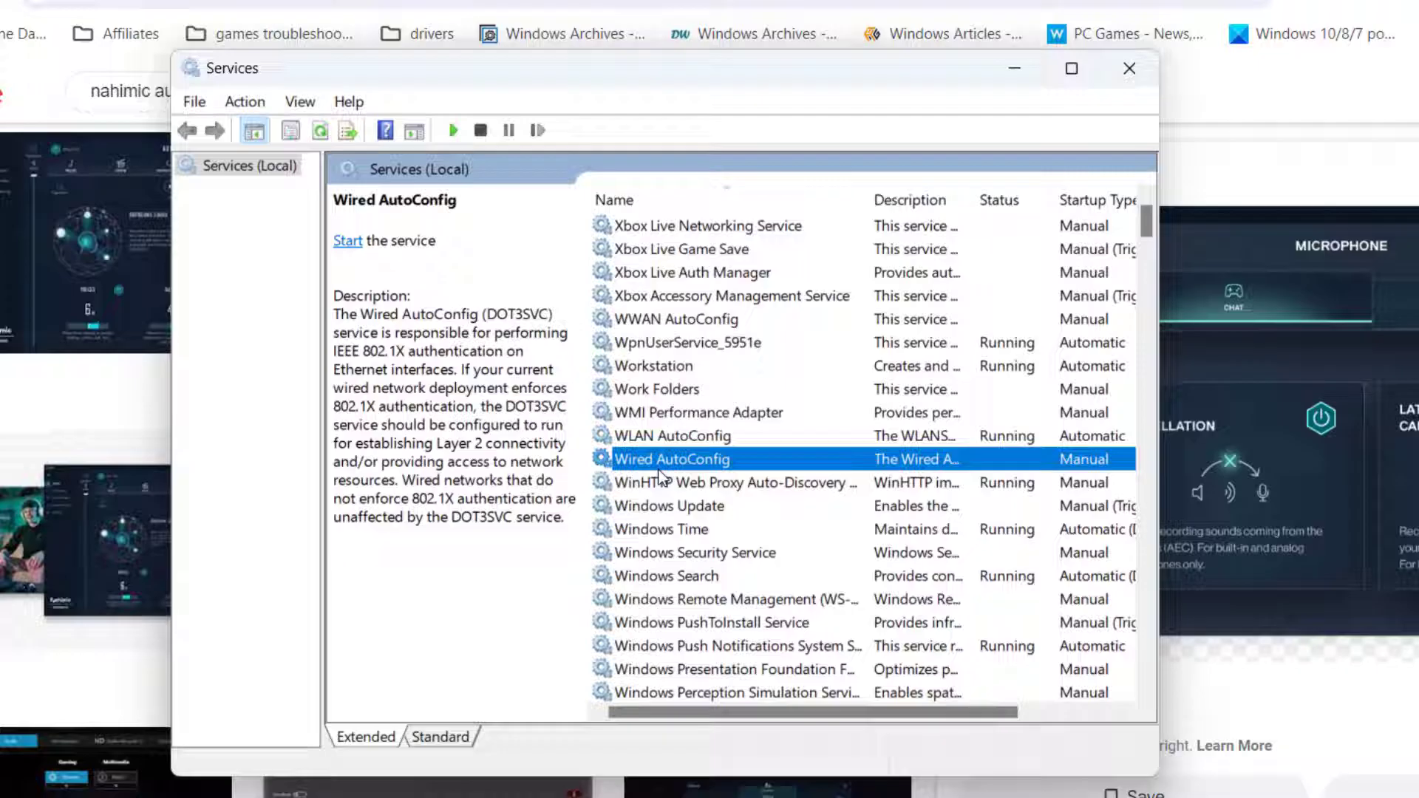
key(n)
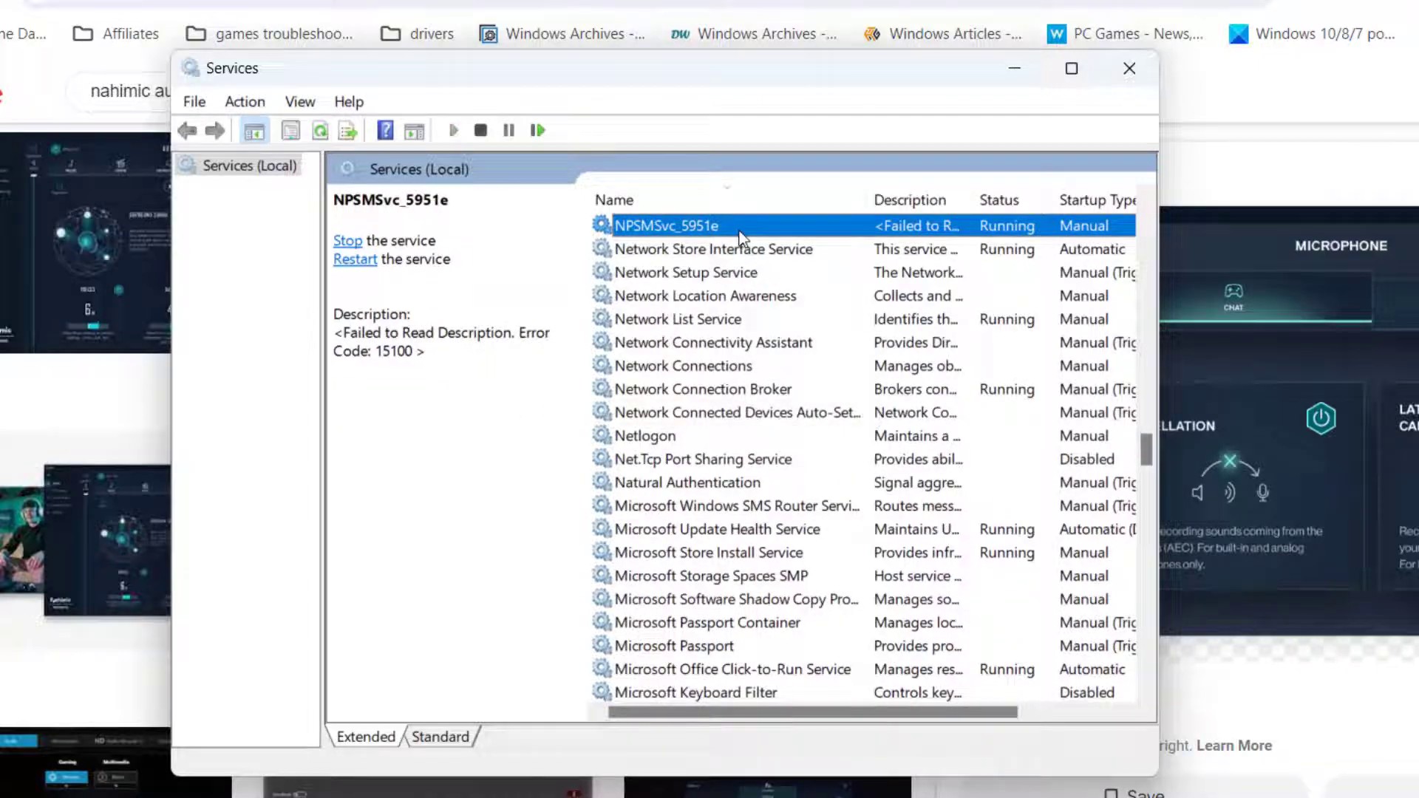
right_click(667, 228)
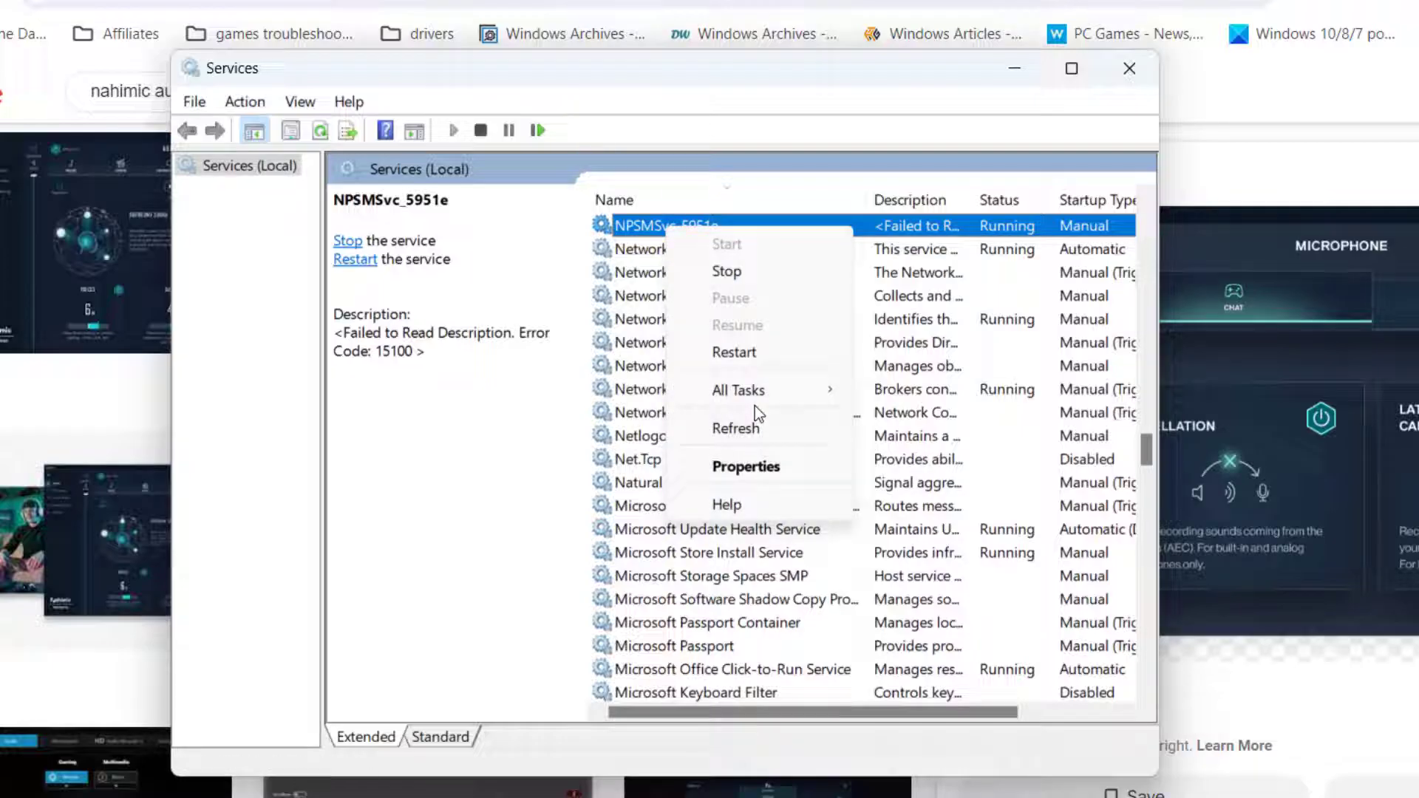
click(747, 464)
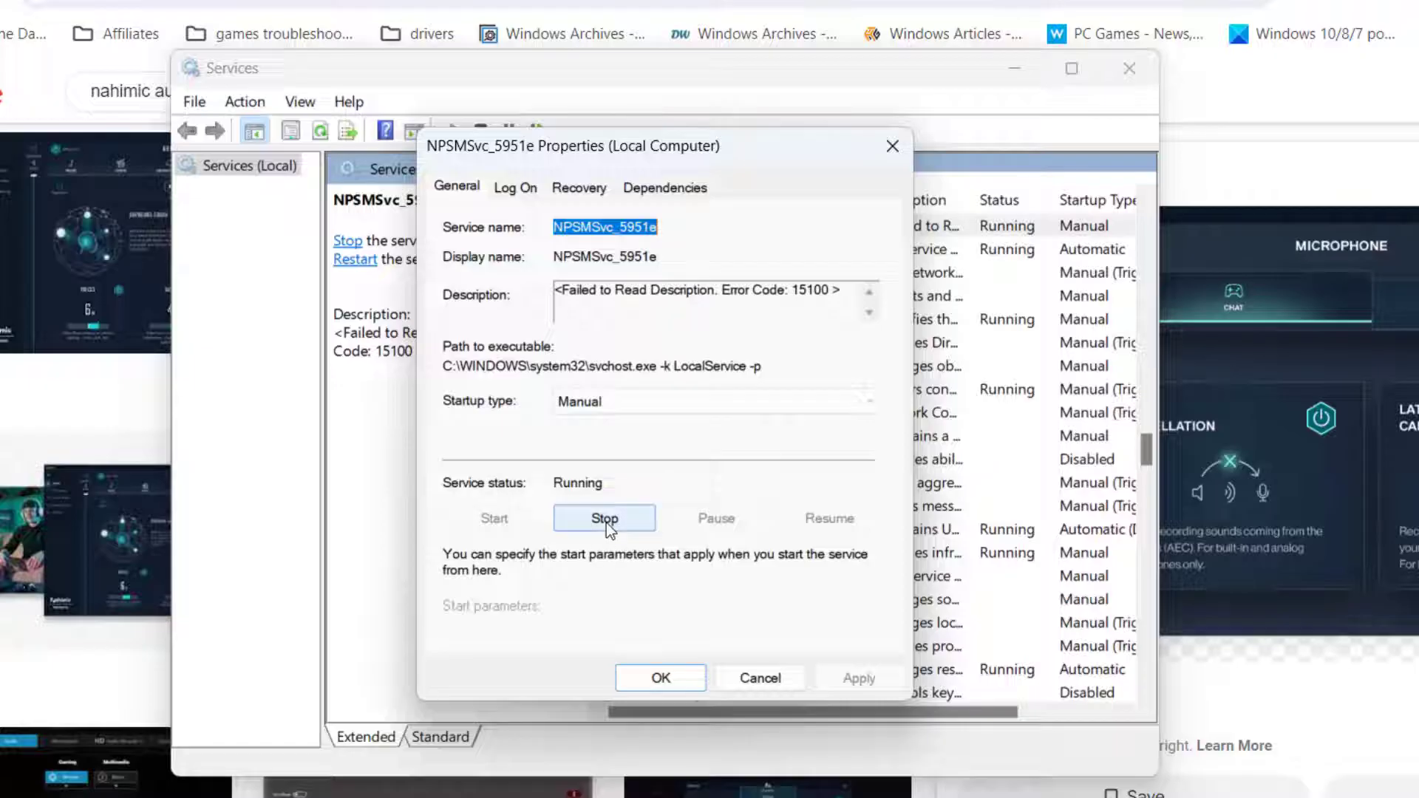
click(583, 410)
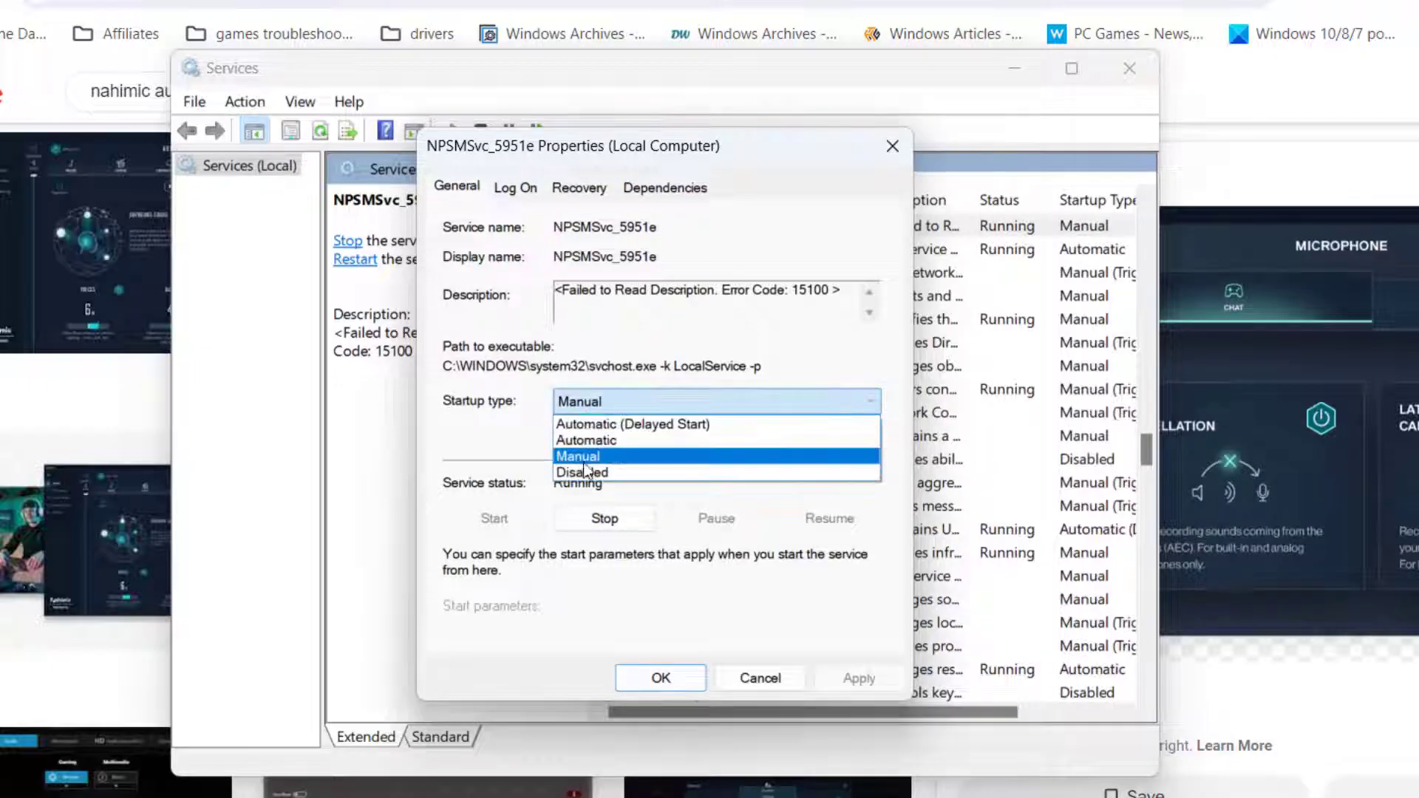
click(452, 449)
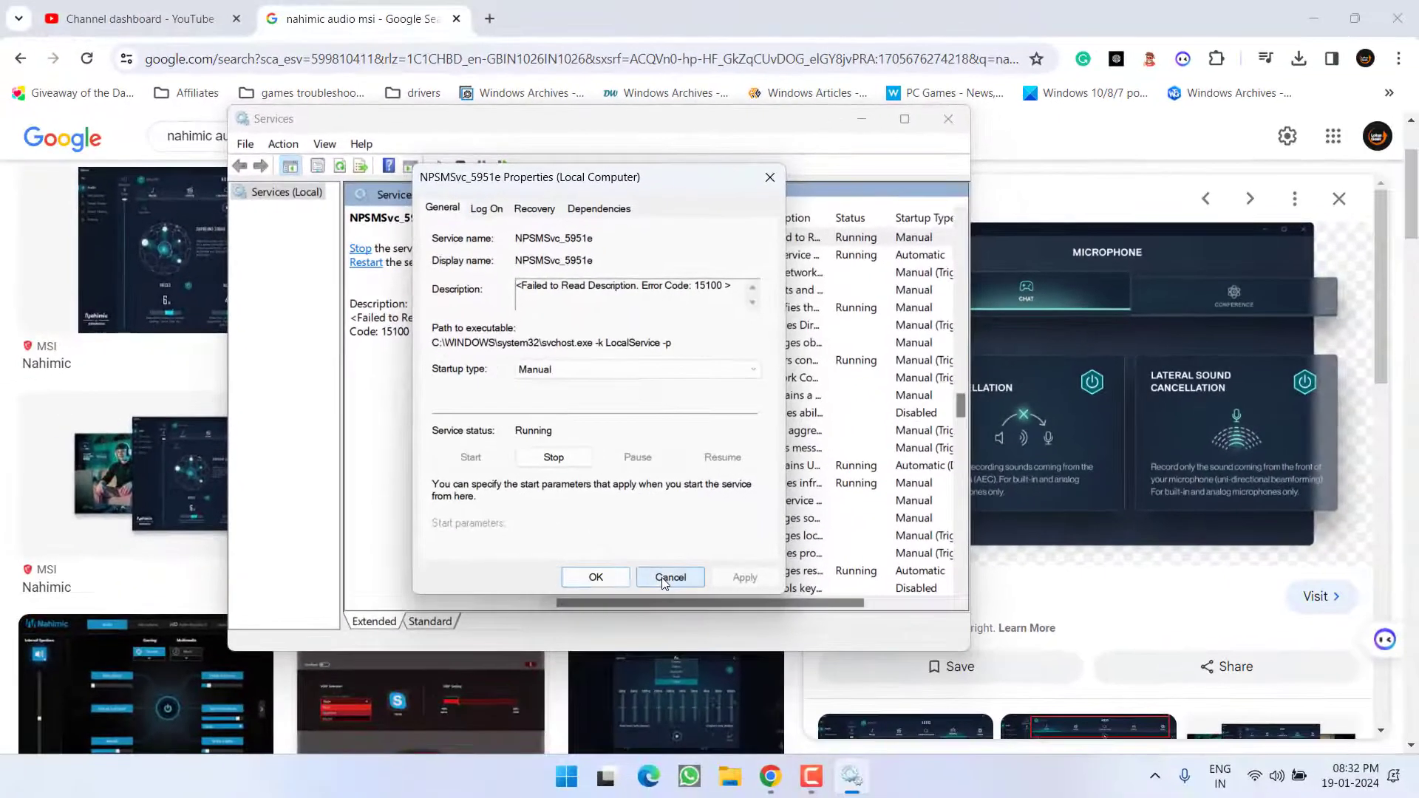
click(762, 678)
click(949, 118)
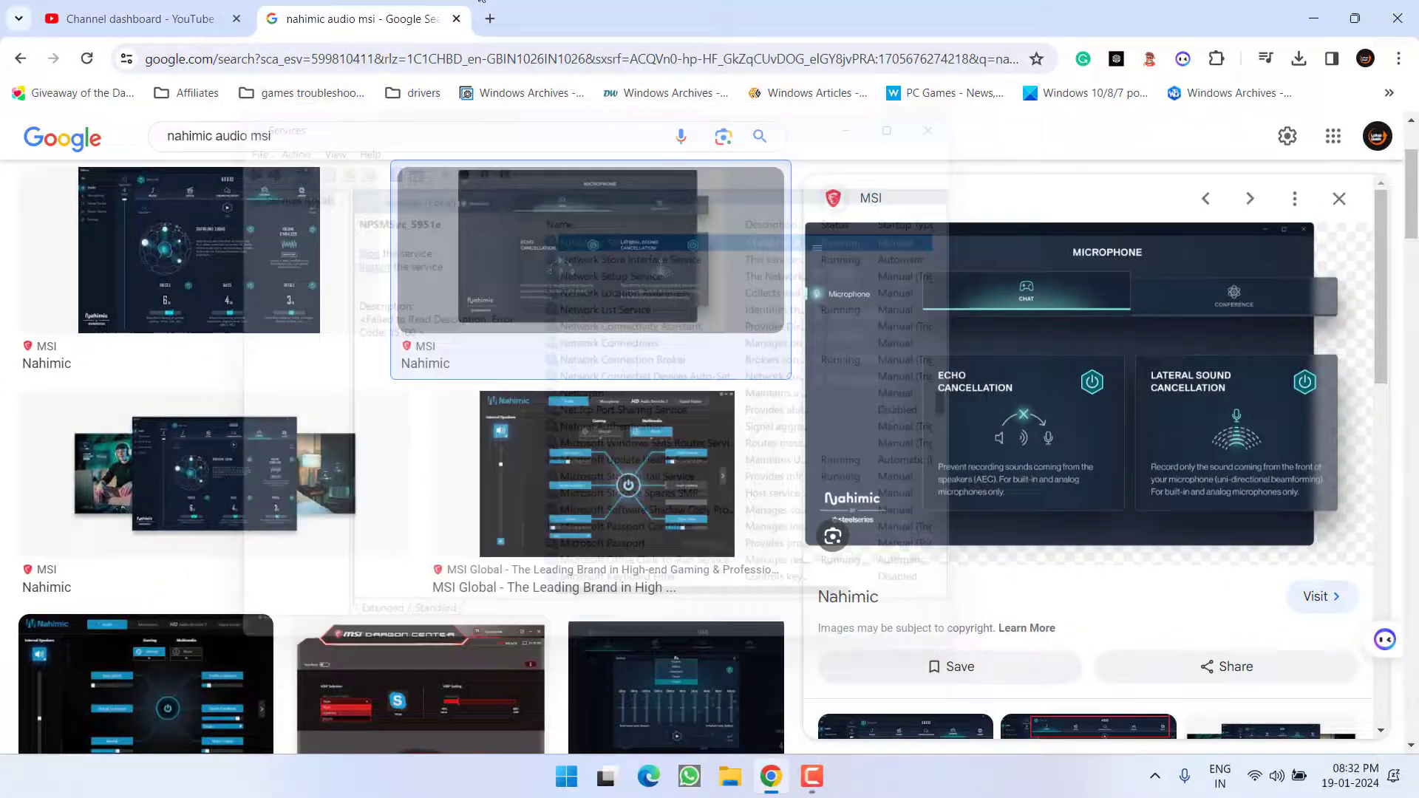
Minimize the browser and open the %localappdata% folder through the Run box.
click(1313, 20)
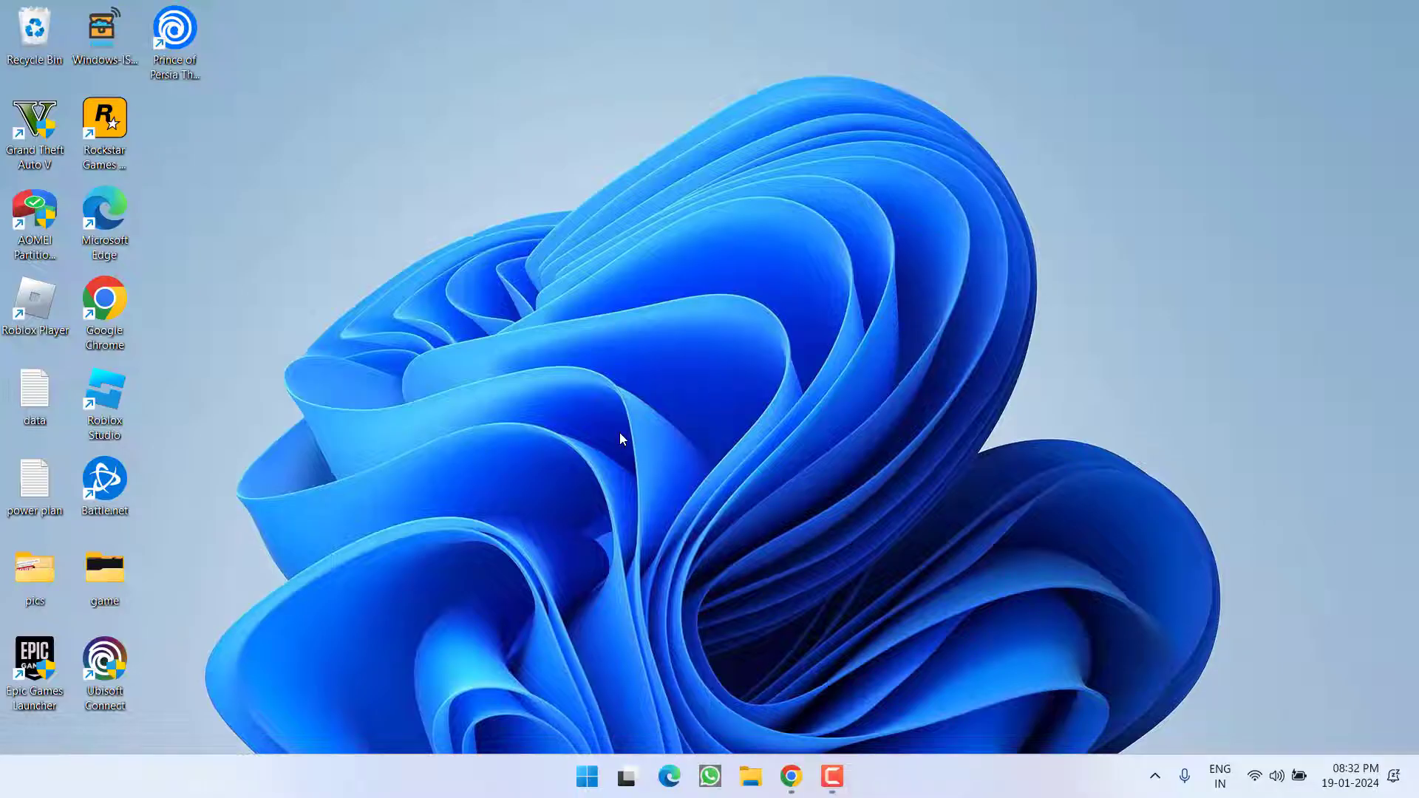
right_click(587, 776)
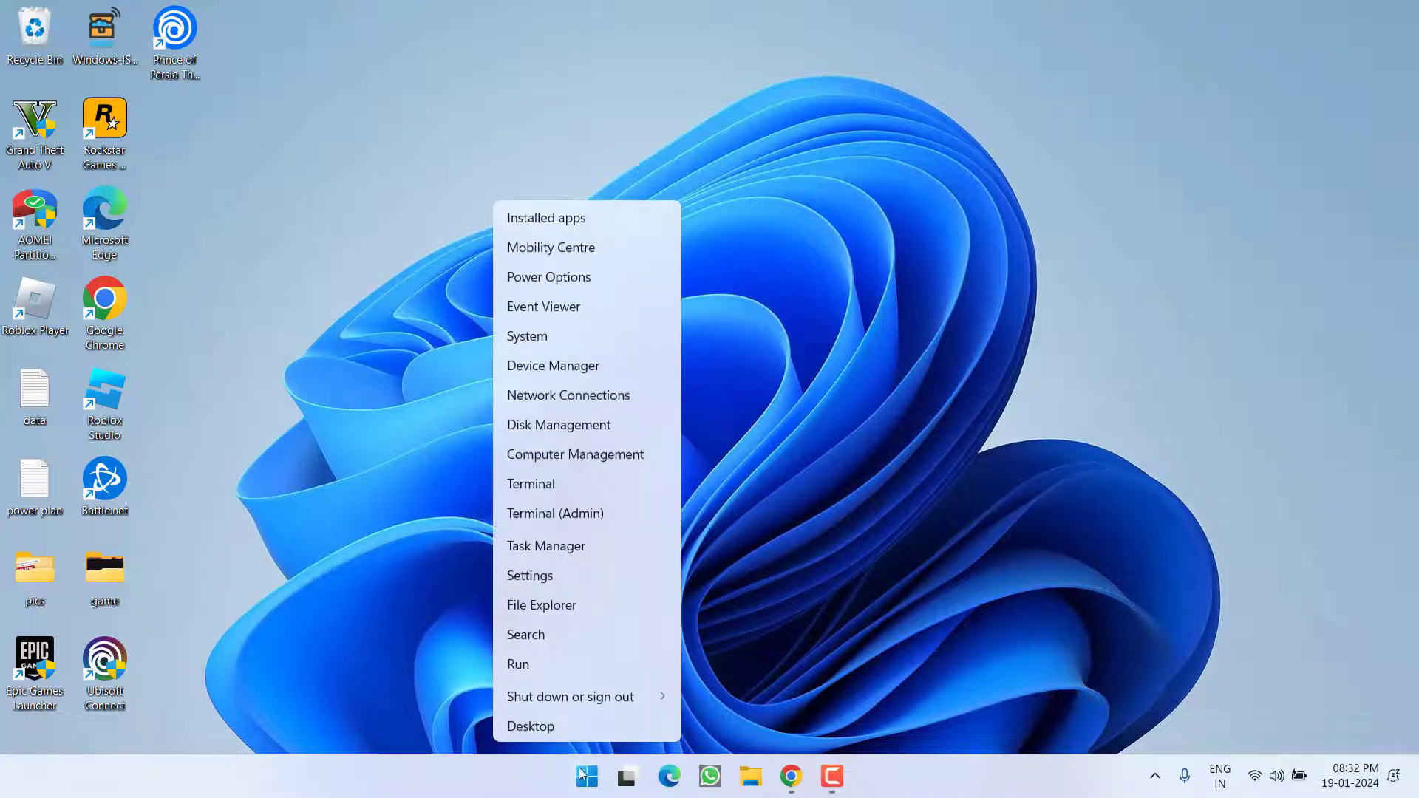
click(532, 670)
text(%localappdata%)
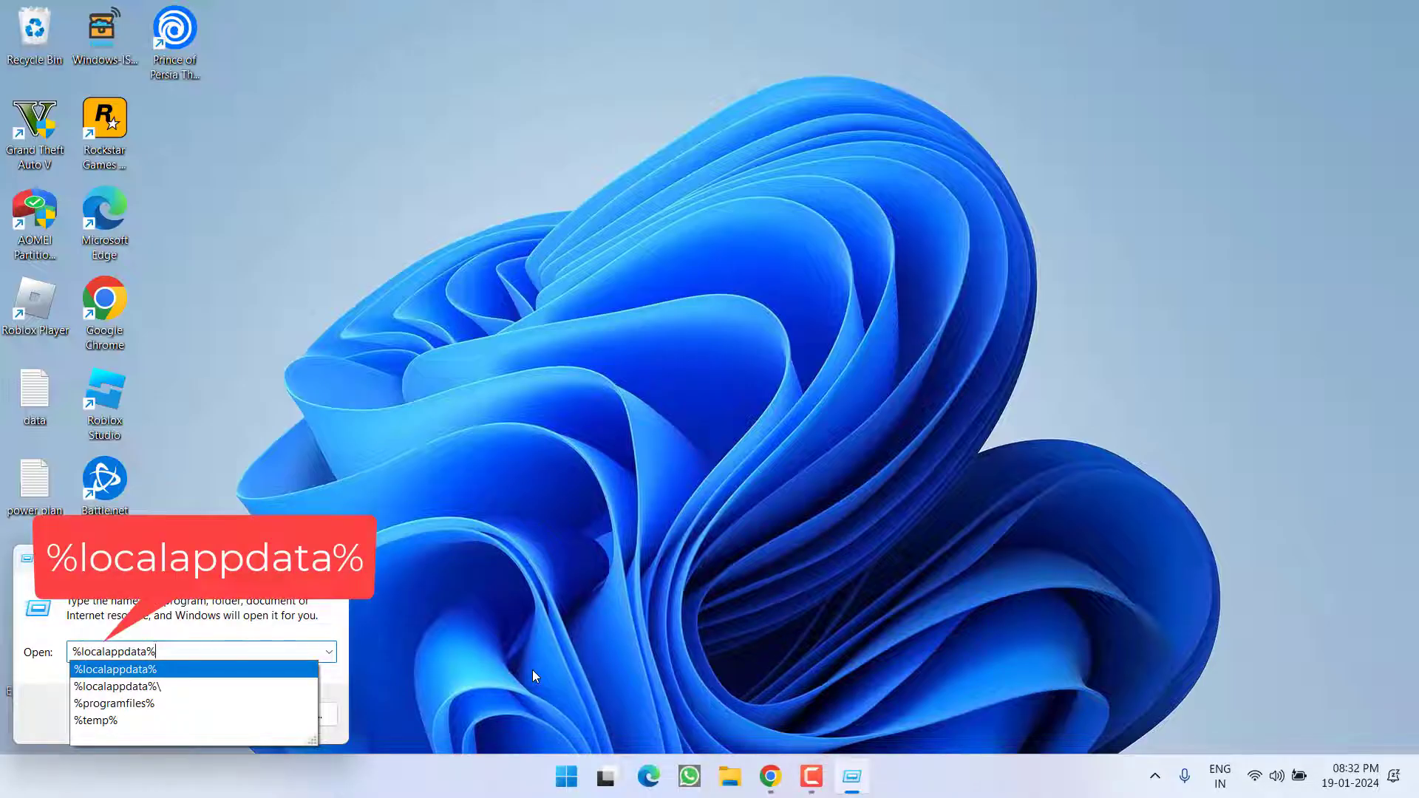
key(Return)
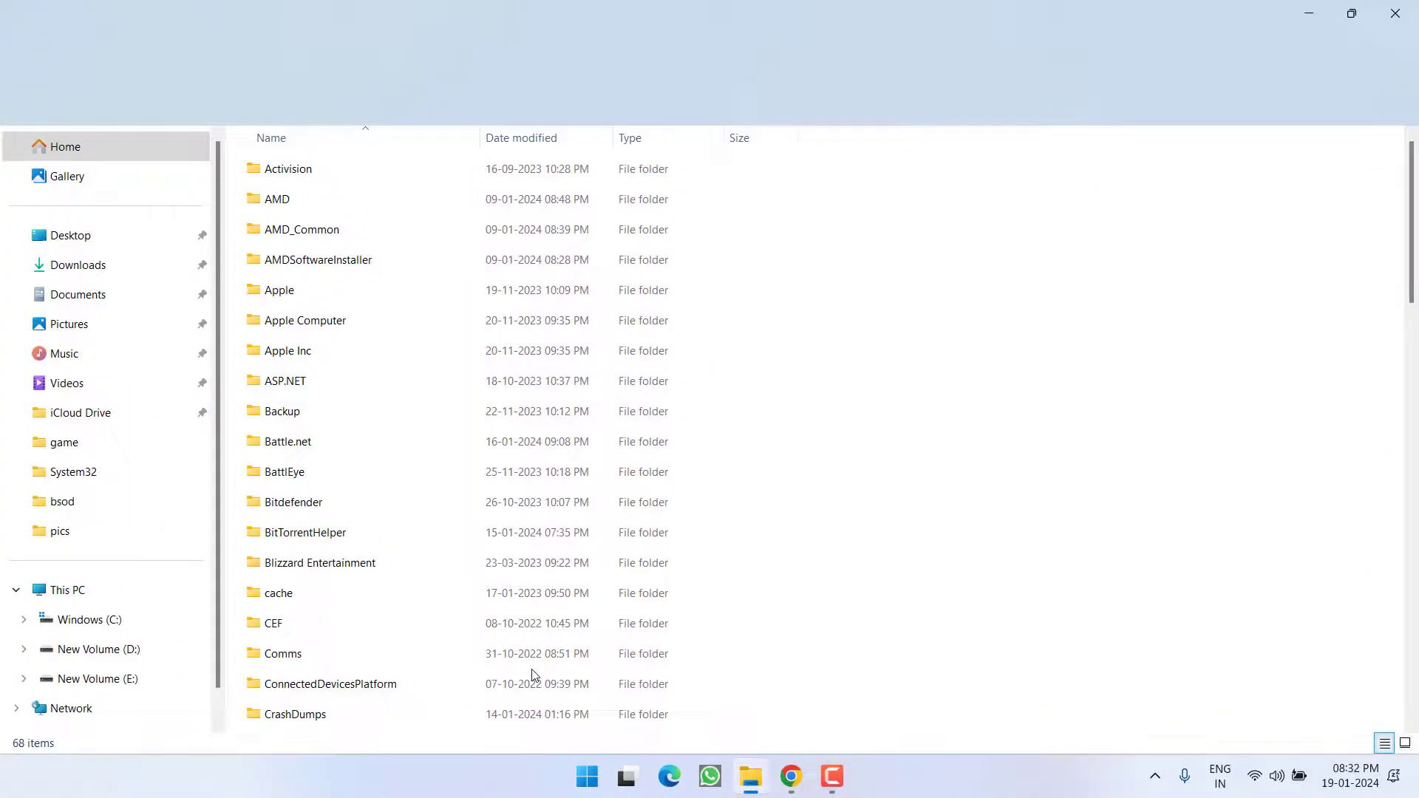
Rename the Rockstar Games folder to 'Rockstar Games123' and minimize Explorer.
click(279, 602)
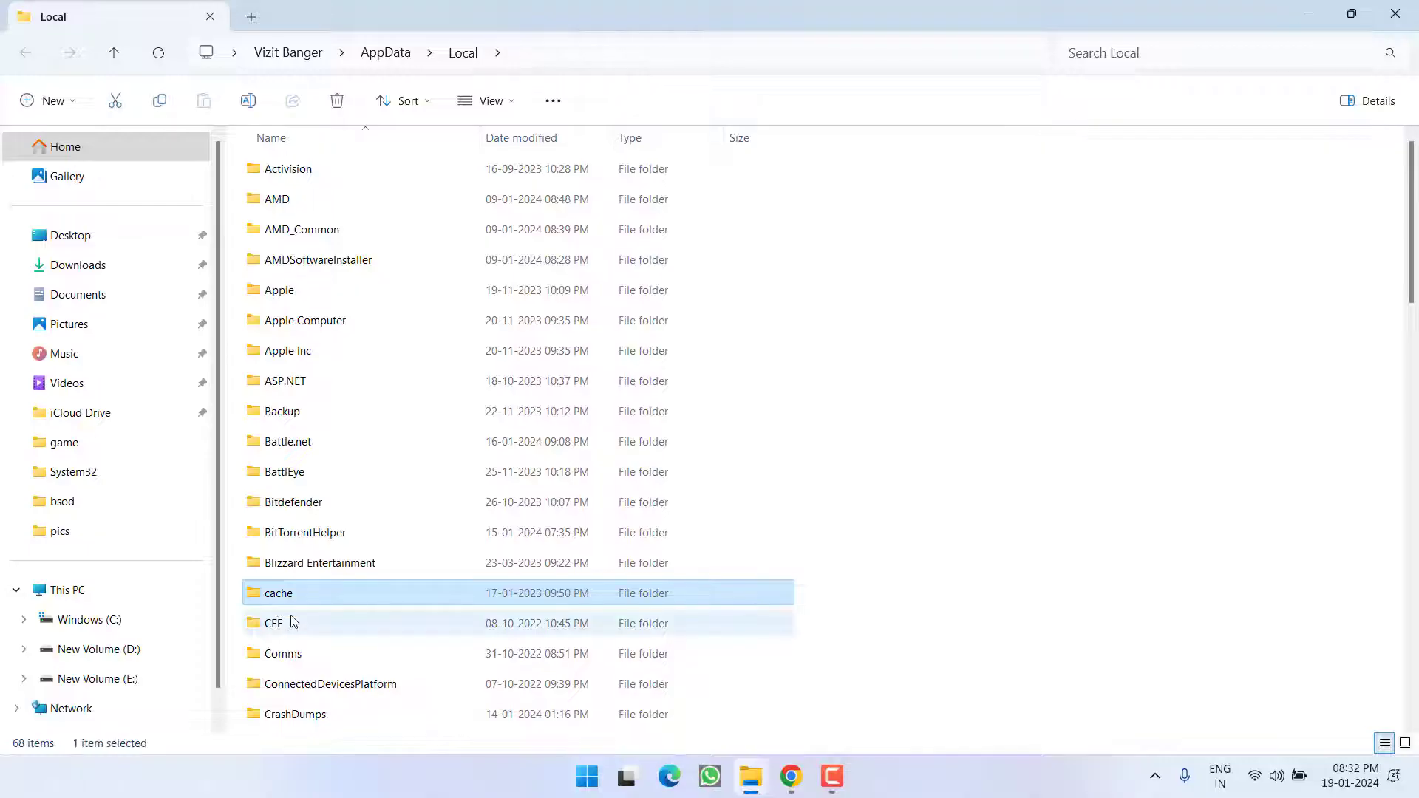
scroll(295, 623, down, 15)
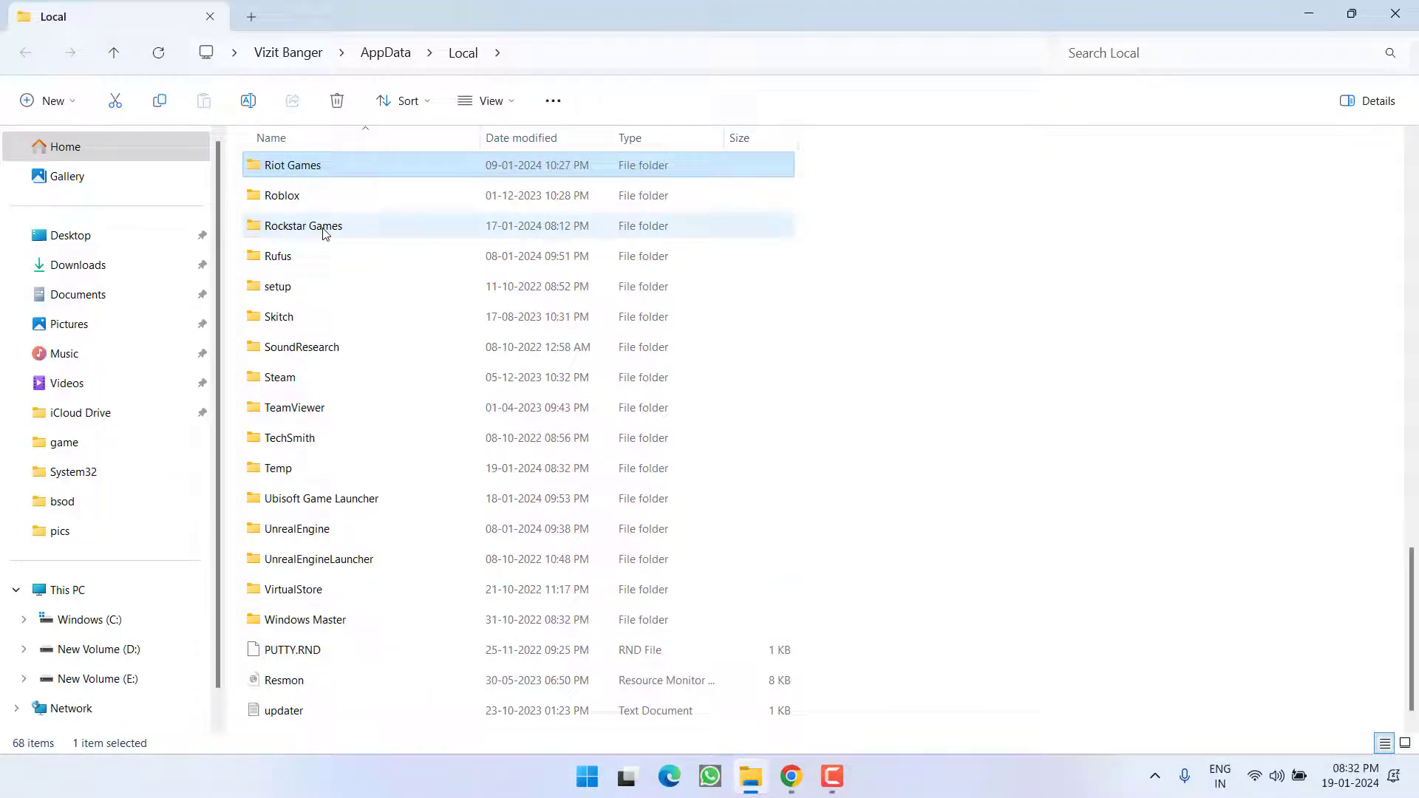
click(346, 230)
right_click(313, 236)
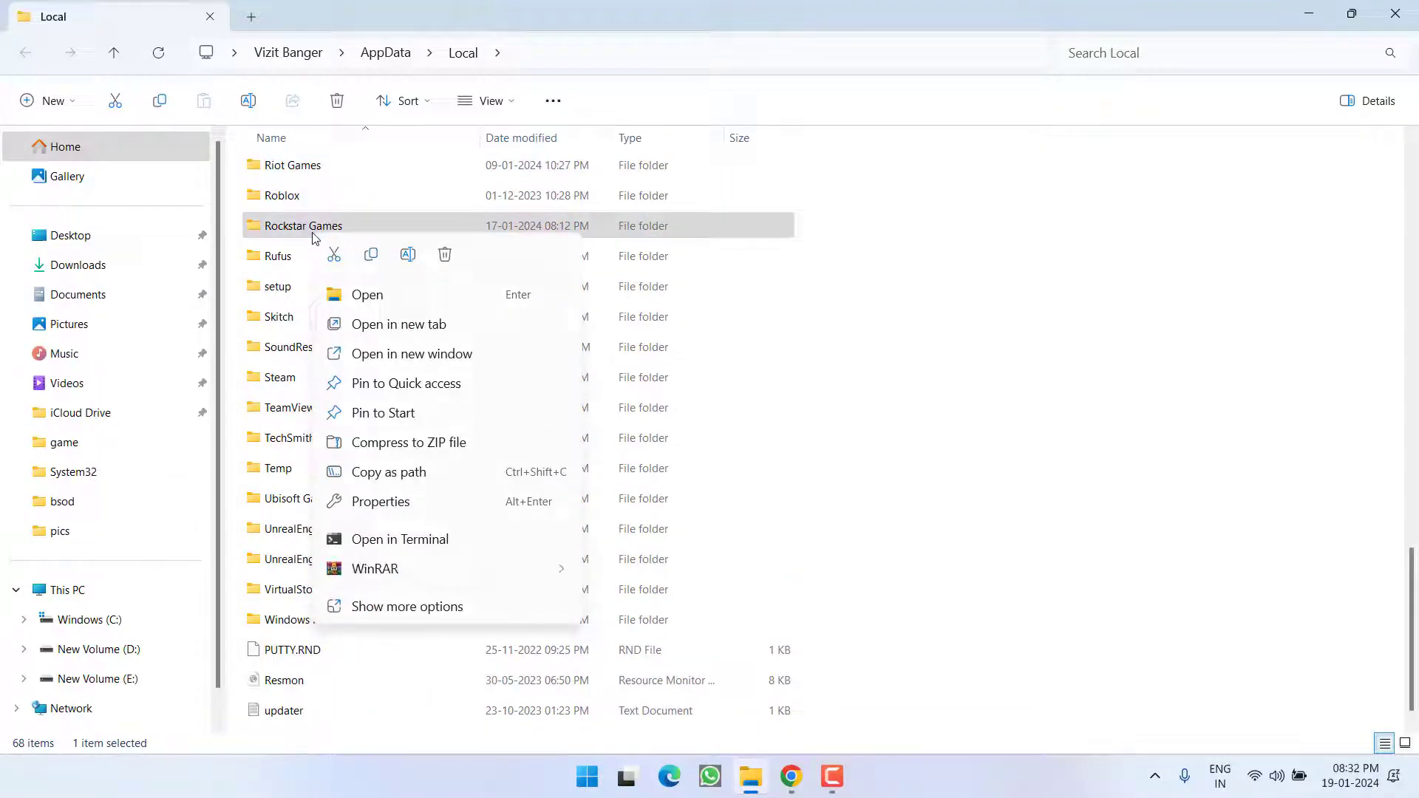
click(408, 254)
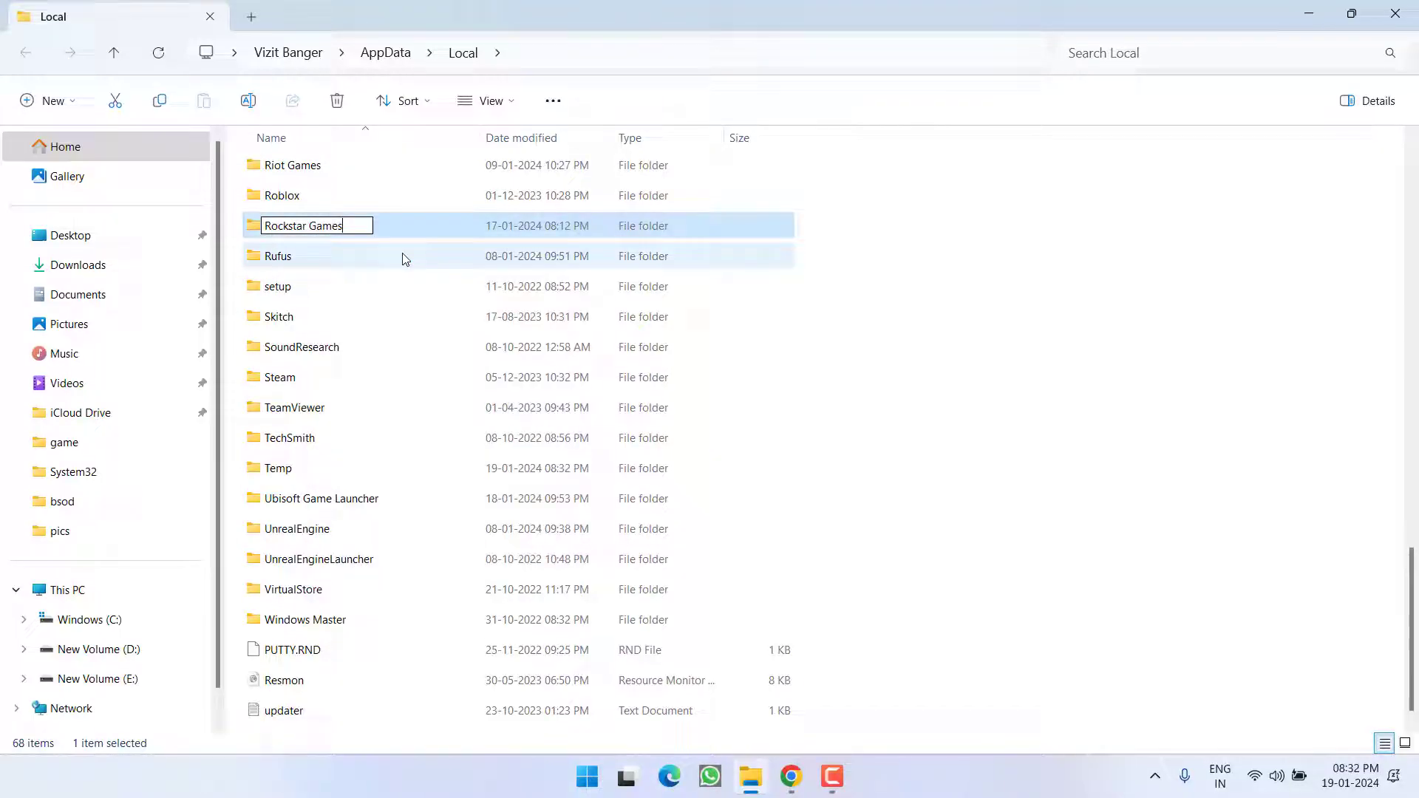
text(123)
key(Return)
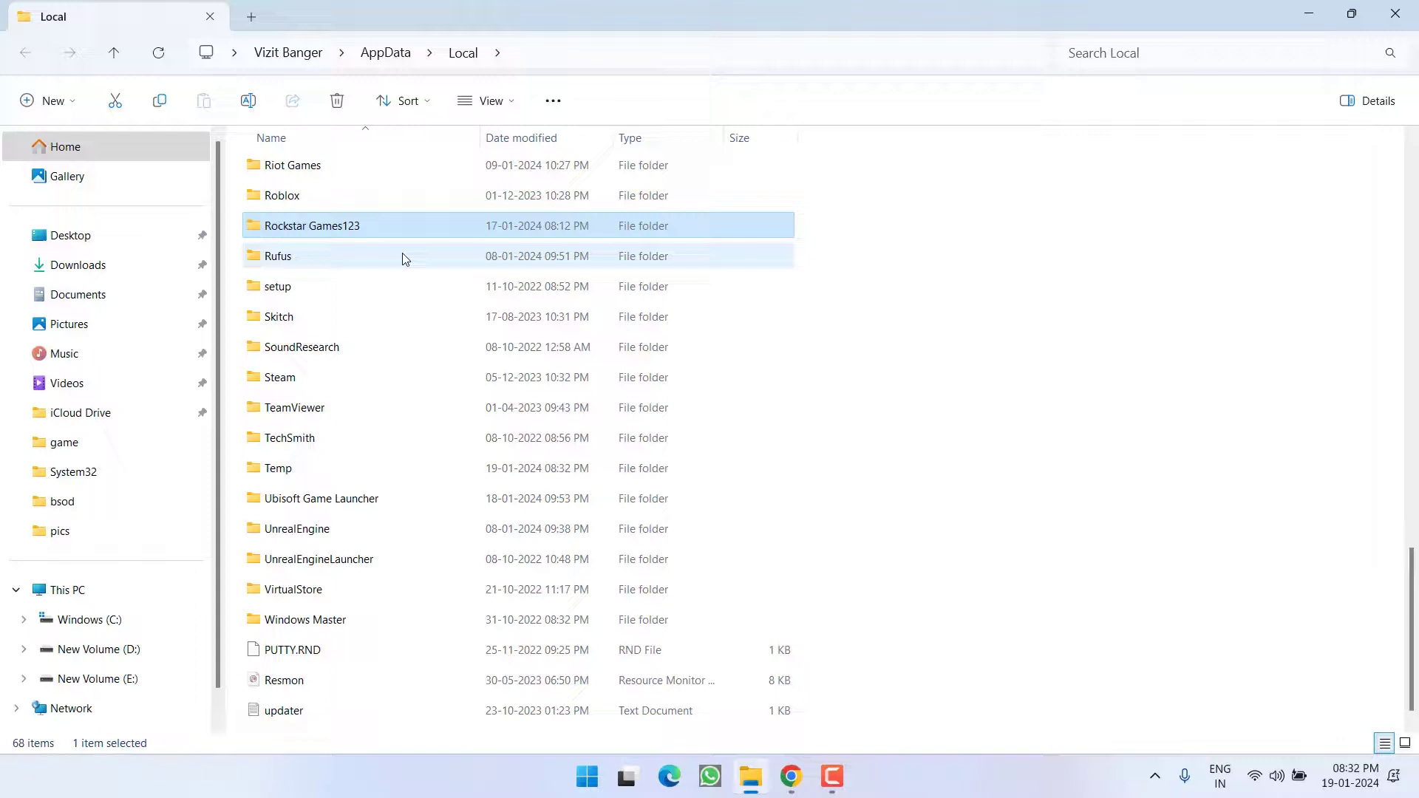
click(1320, 13)
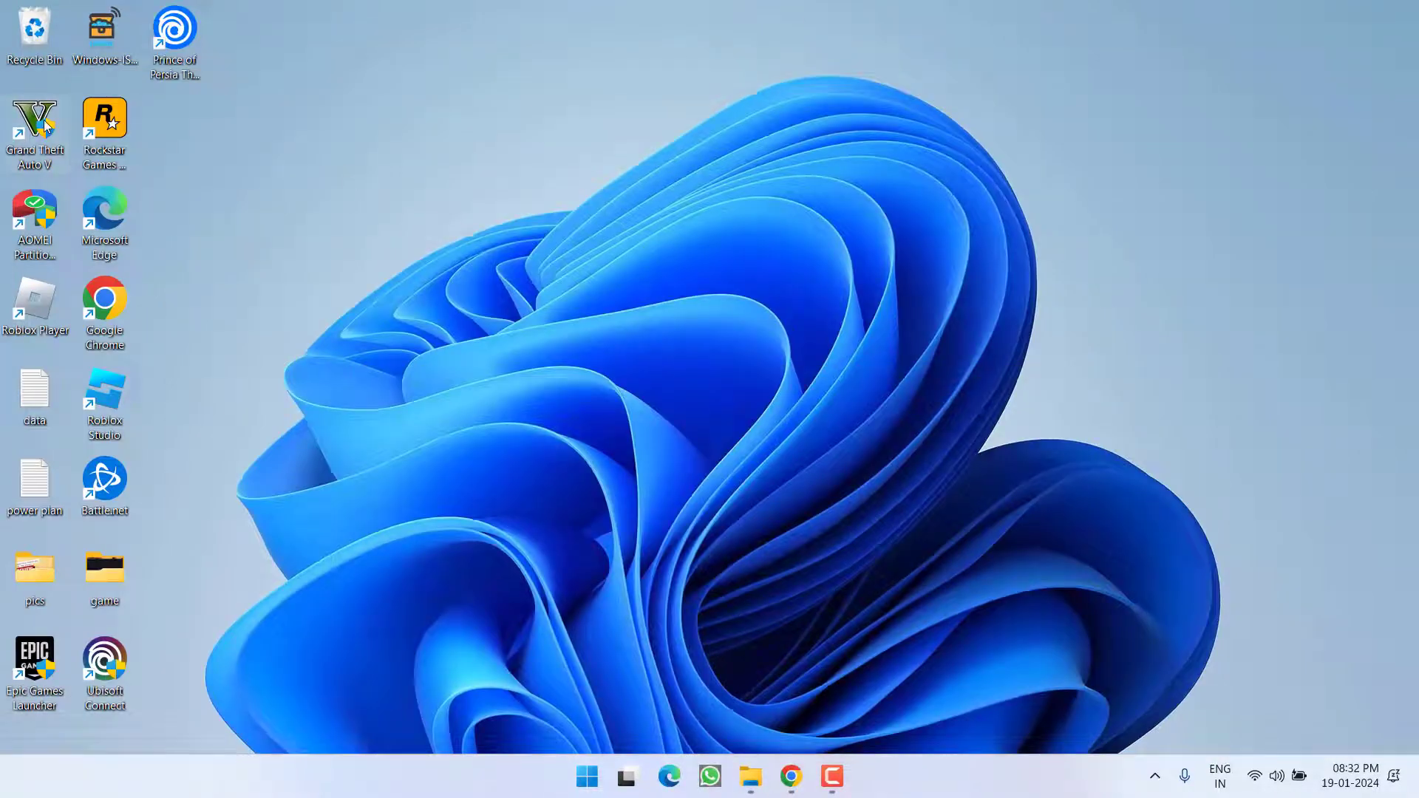